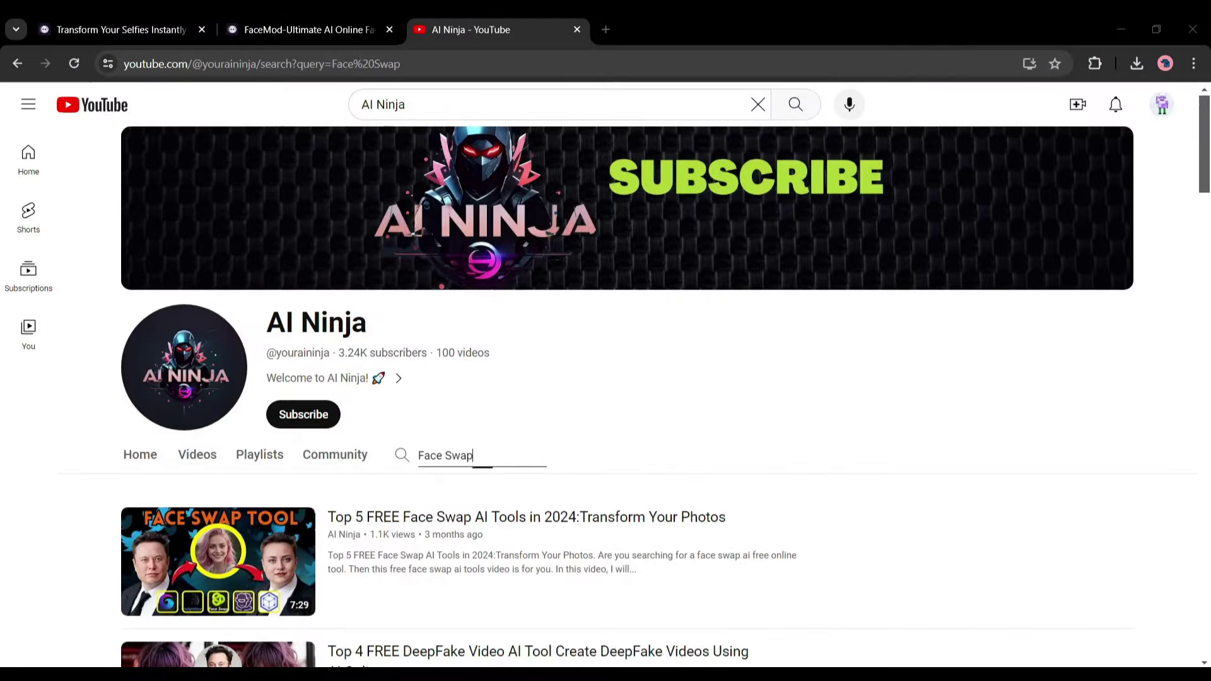
# Step: Look through the FaceMod face swap page, including its video, gender, meme, celebrity, multi-face and portrait swap features
pyautogui.scroll(-3, 452, 474)
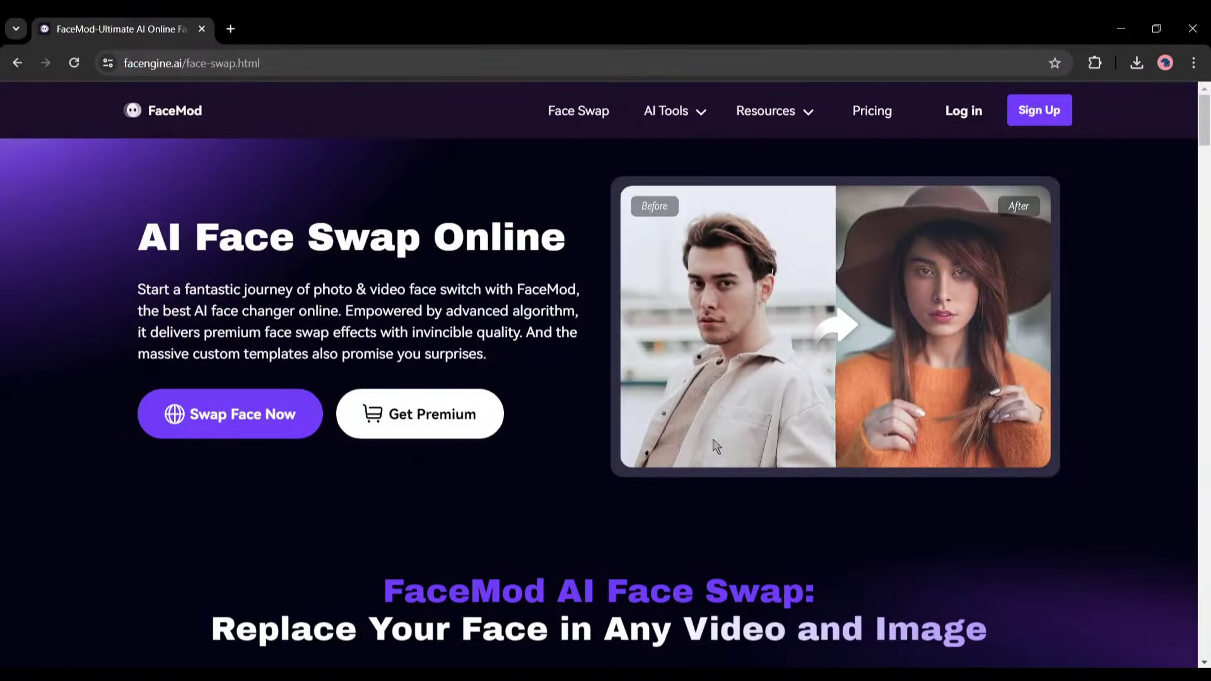
pyautogui.scroll(-5, 715, 441)
pyautogui.scroll(-4, 713, 439)
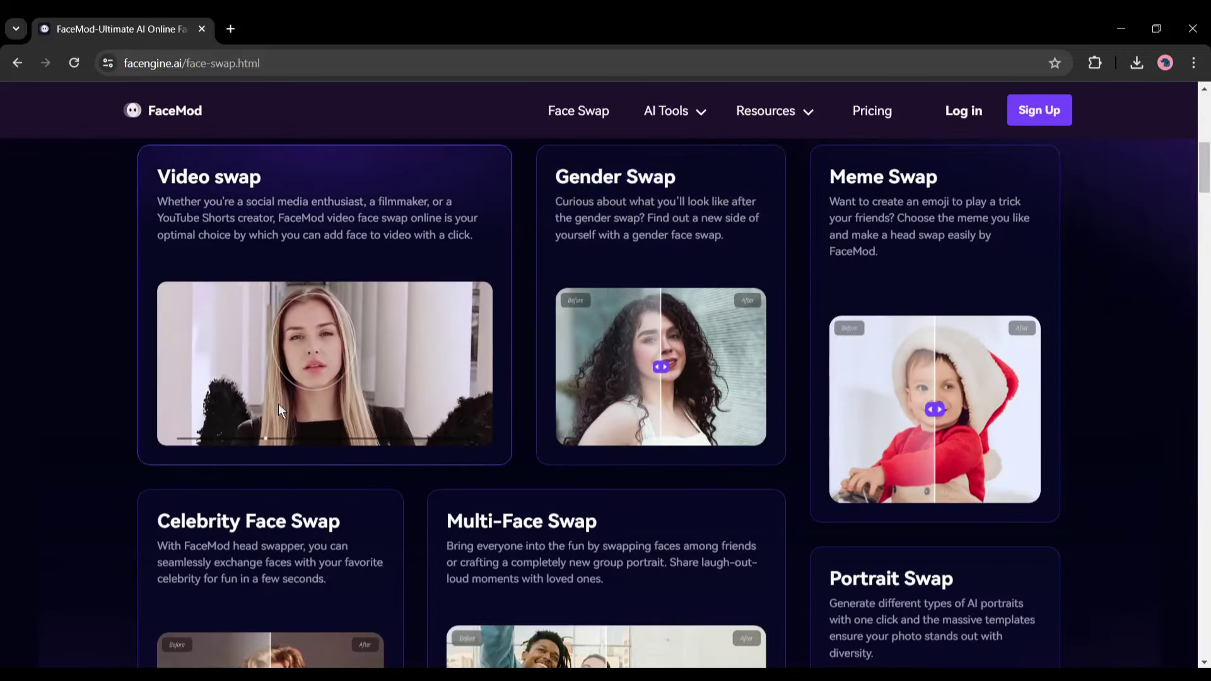
pyautogui.scroll(-1, 567, 341)
pyautogui.scroll(1, 705, 316)
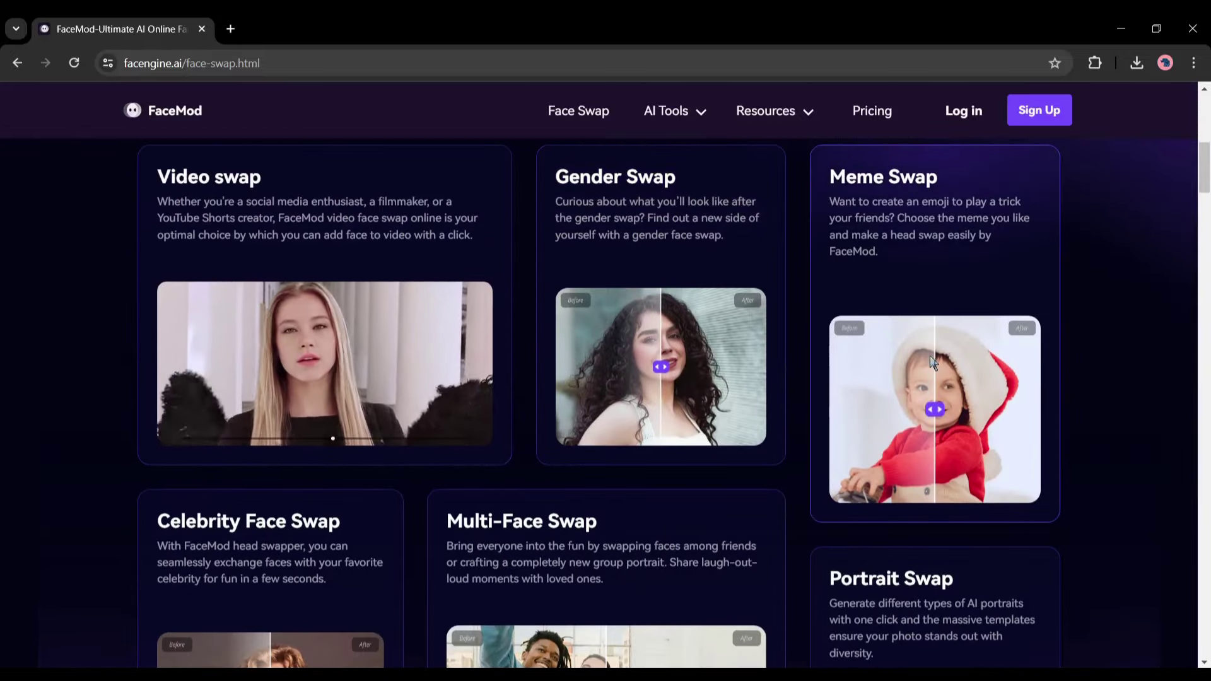
pyautogui.scroll(-3, 984, 379)
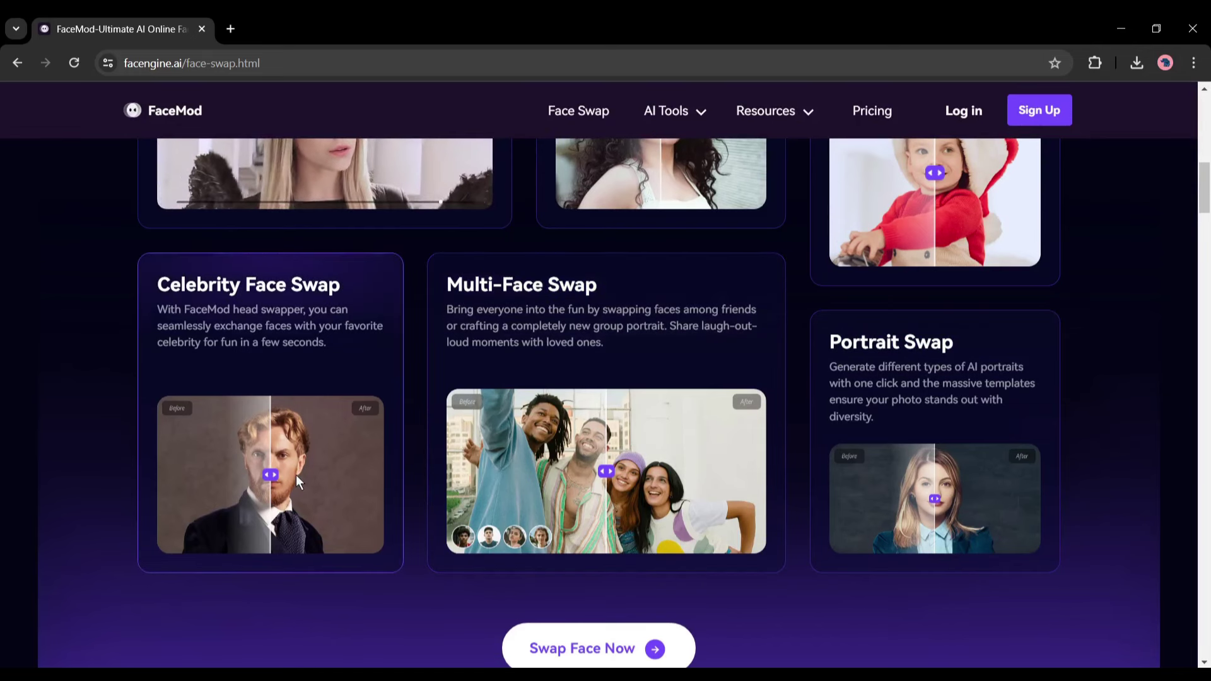
pyautogui.scroll(-1, 296, 475)
pyautogui.scroll(-2, 297, 475)
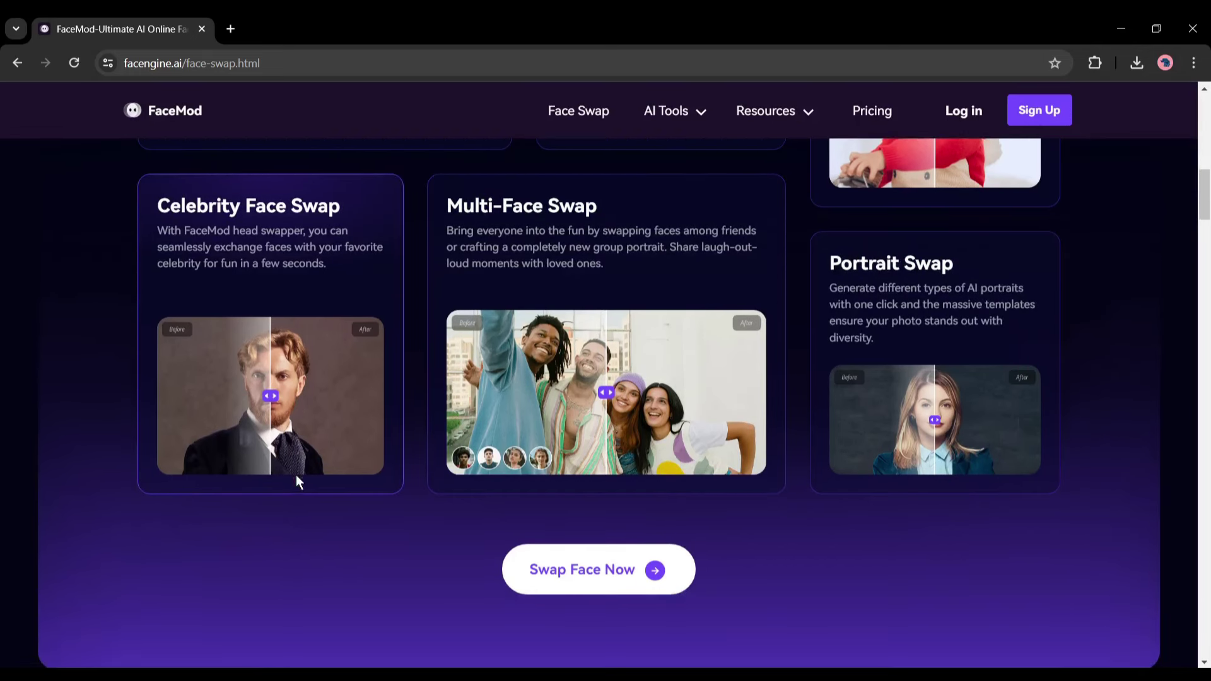
pyautogui.scroll(-5, 296, 477)
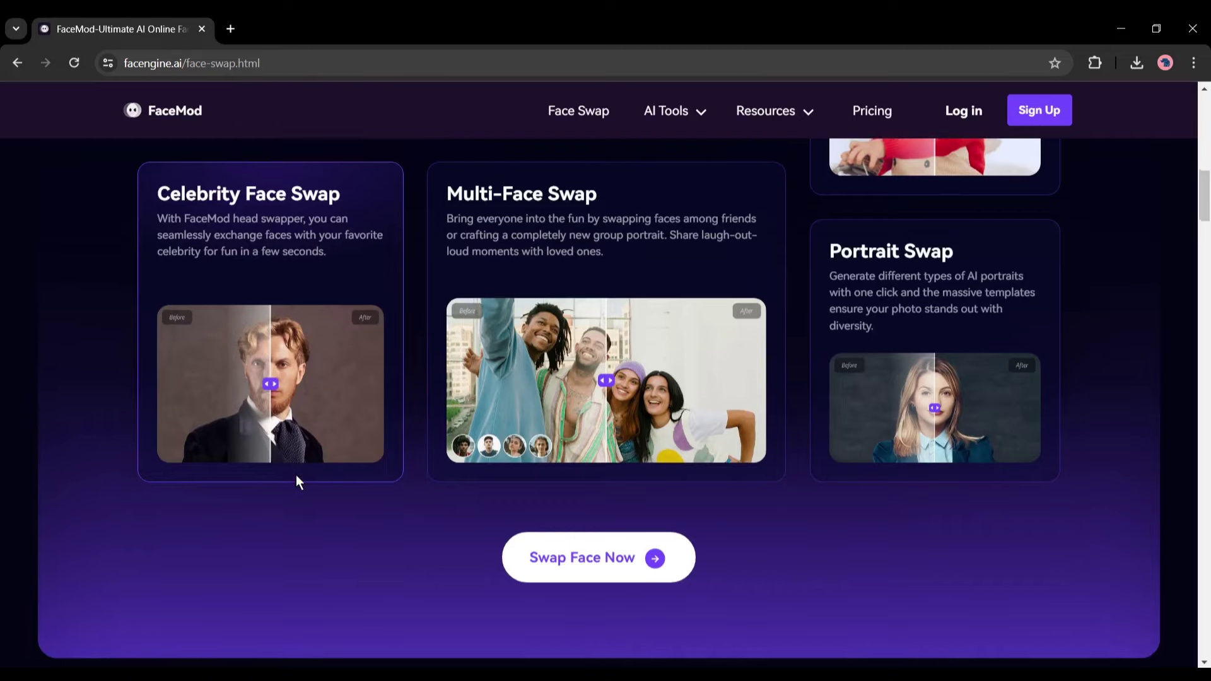
pyautogui.scroll(-10, 296, 483)
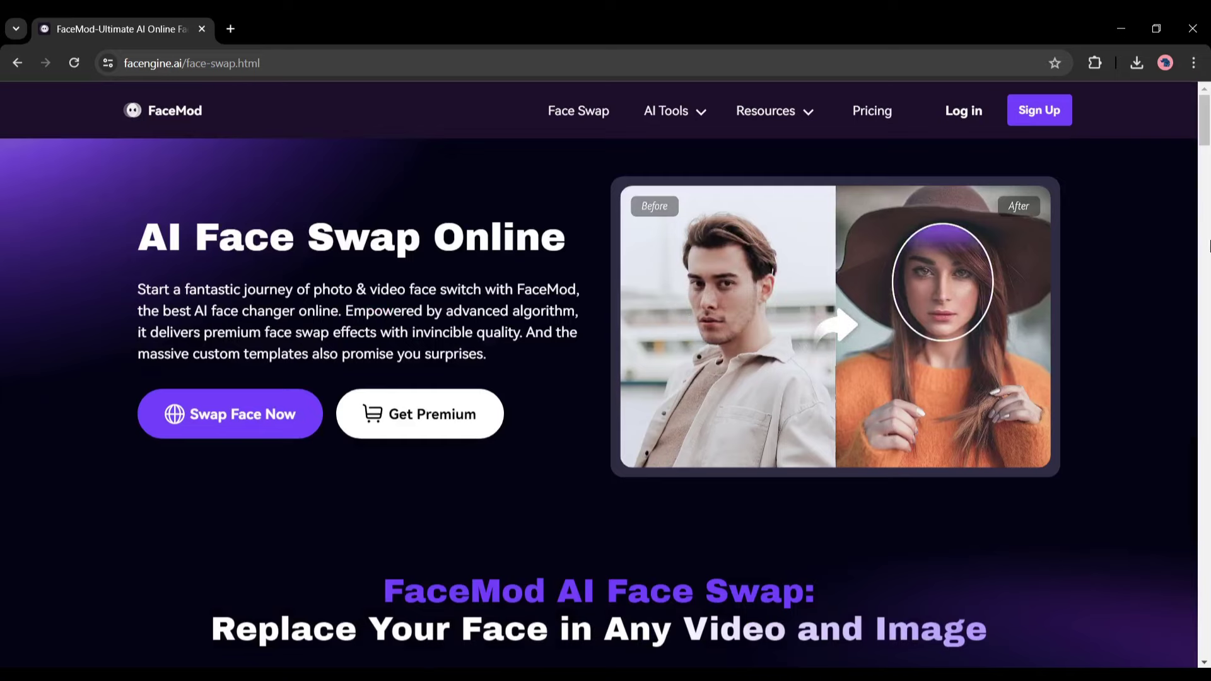
# Step: Sign up for a FaceMod account and open the online face swap tool, leaving only its page open
pyautogui.click(1032, 111)
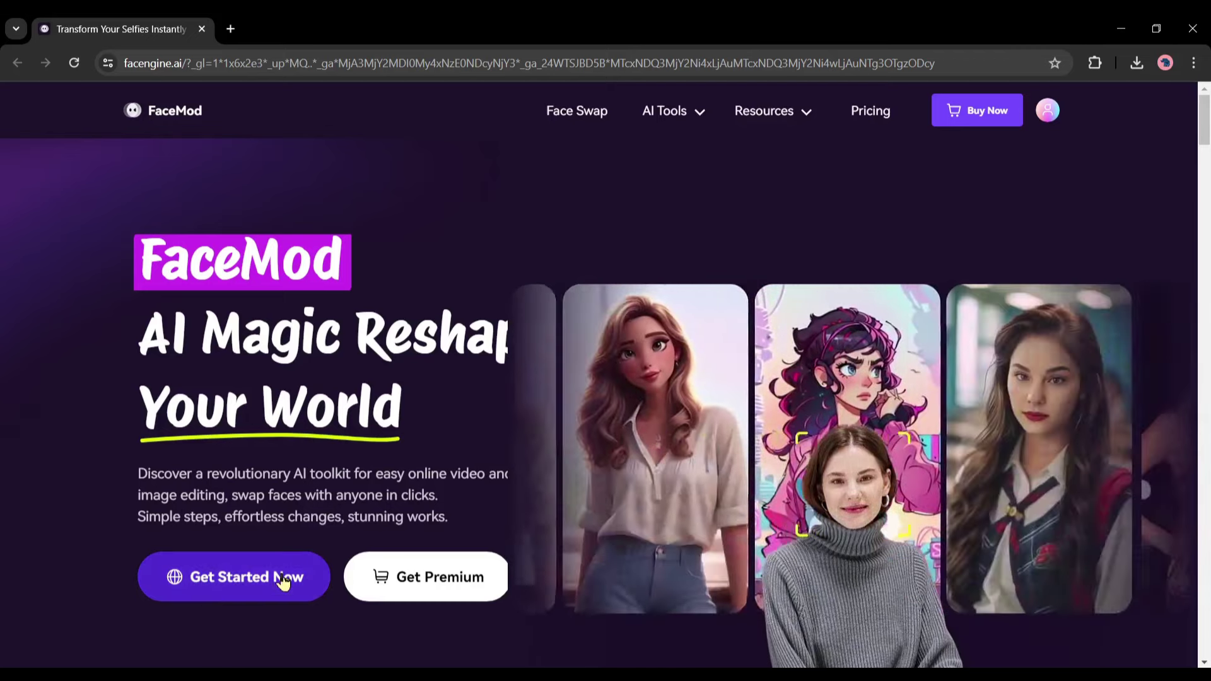
pyautogui.click(232, 584)
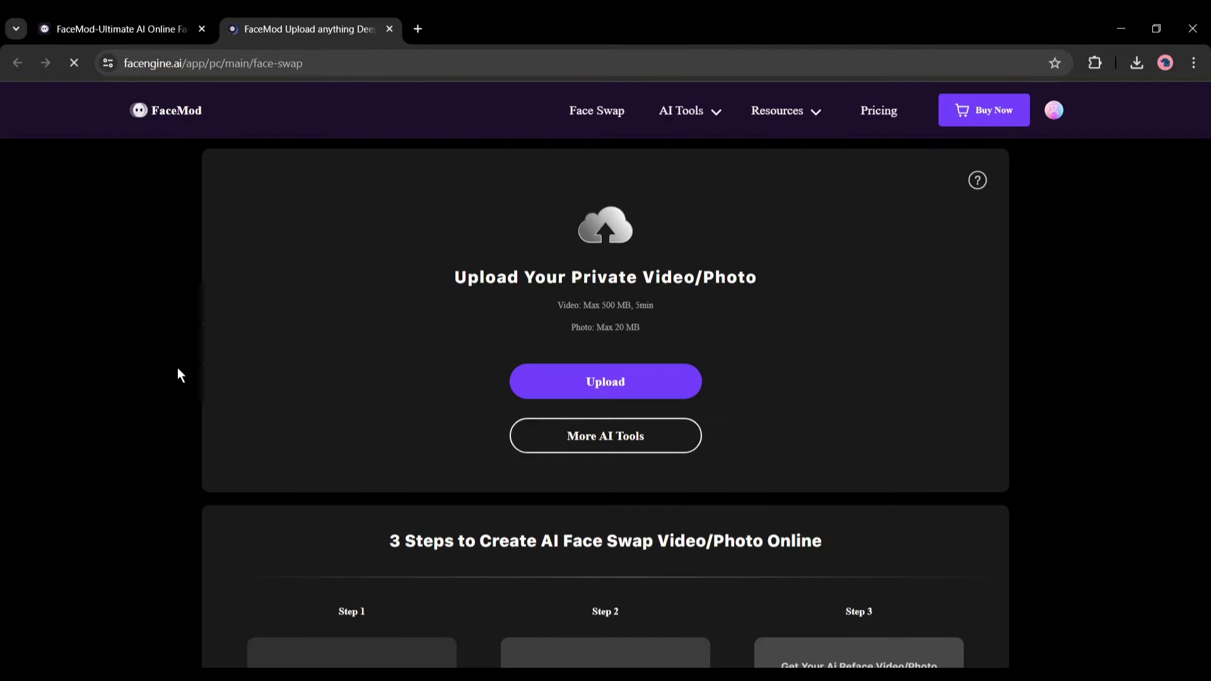
pyautogui.click(202, 29)
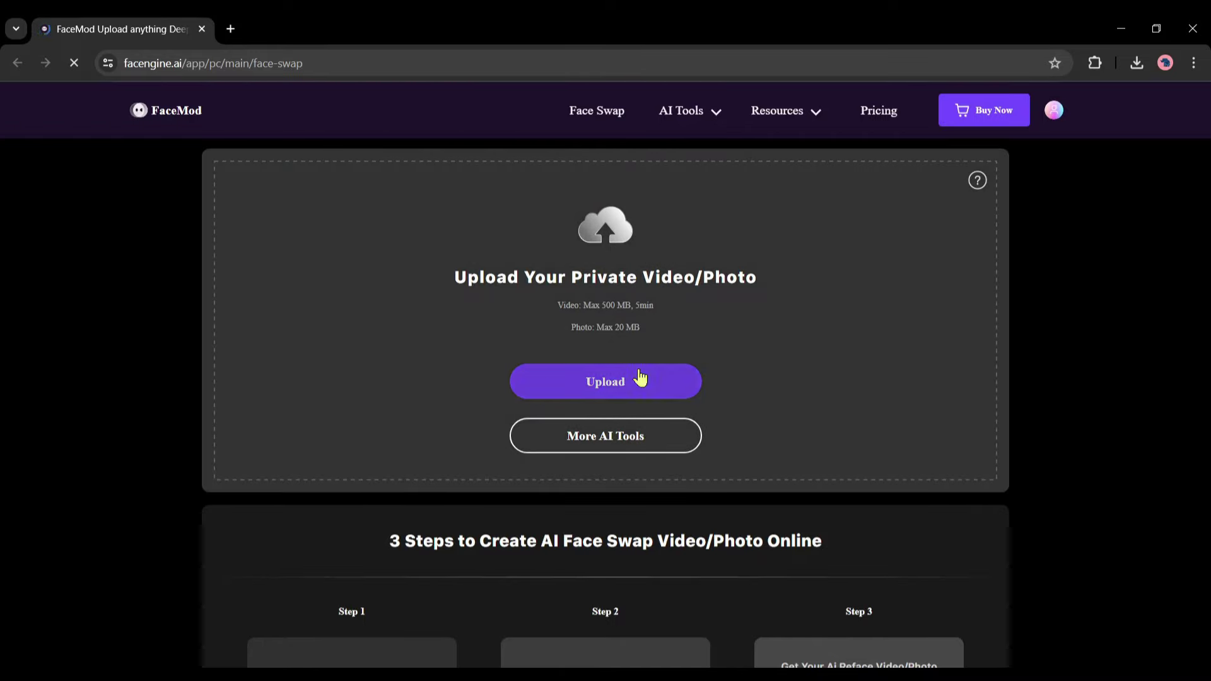
# Step: Upload the portrait of the woman against the red background and swap her face with the one from the Default_Latina image
pyautogui.click(637, 372)
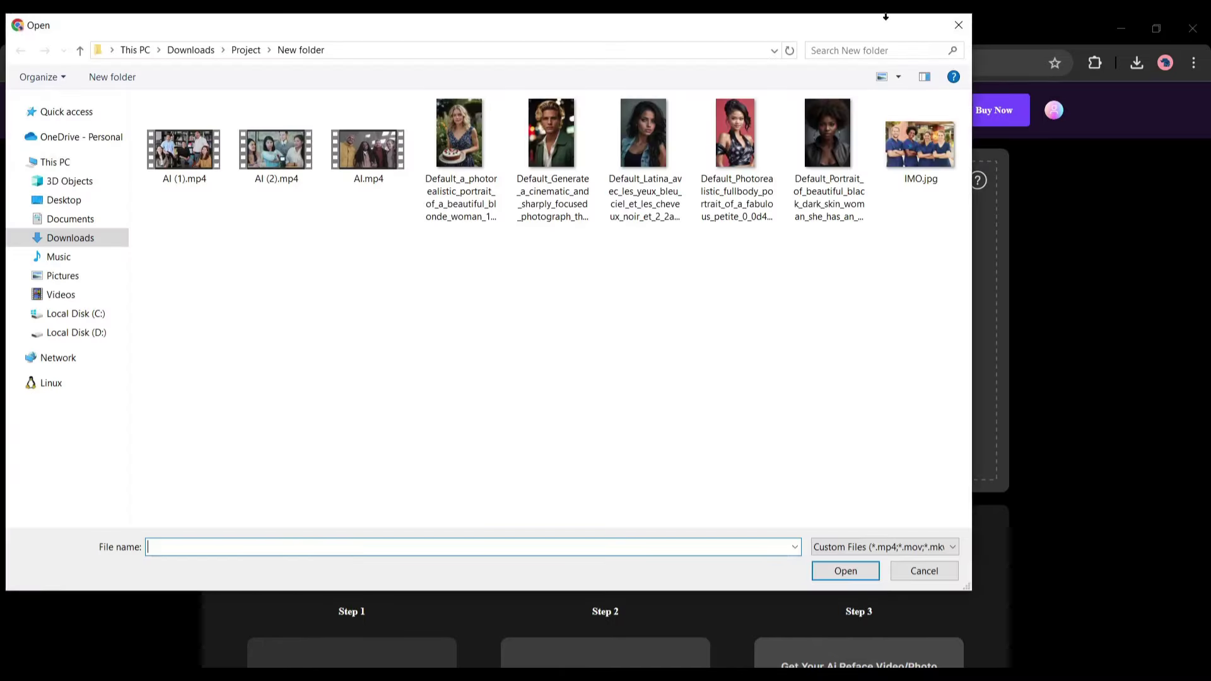
pyautogui.doubleClick(753, 168)
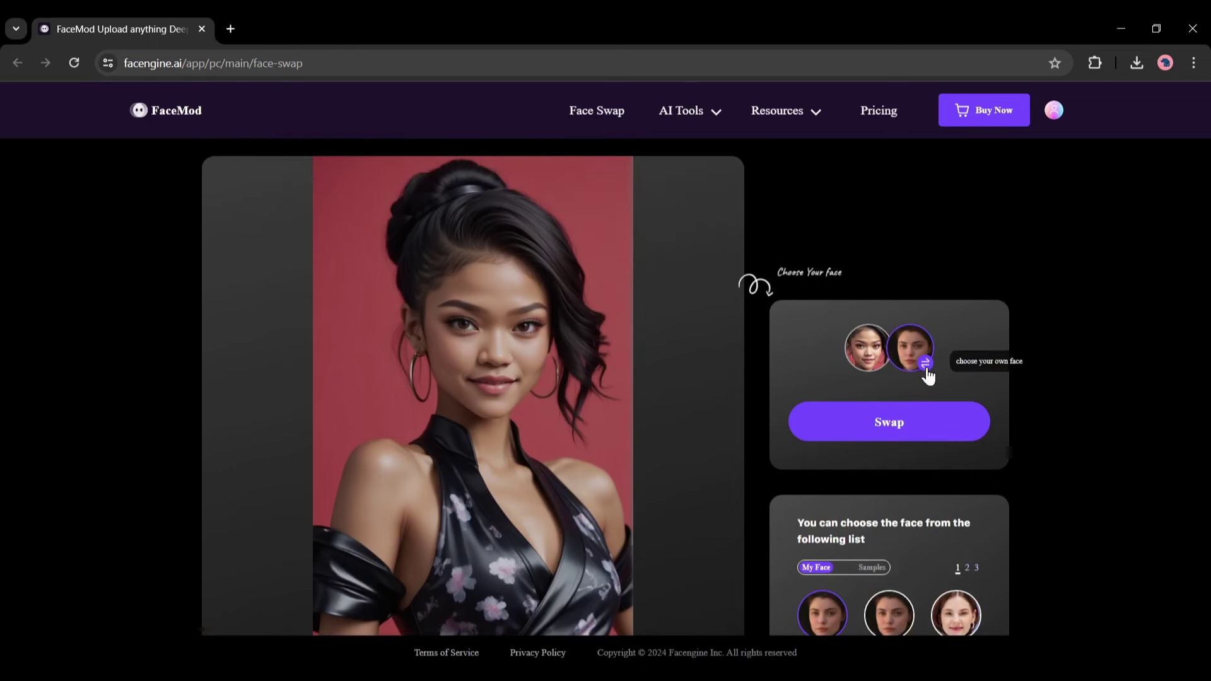
pyautogui.click(925, 366)
pyautogui.doubleClick(377, 126)
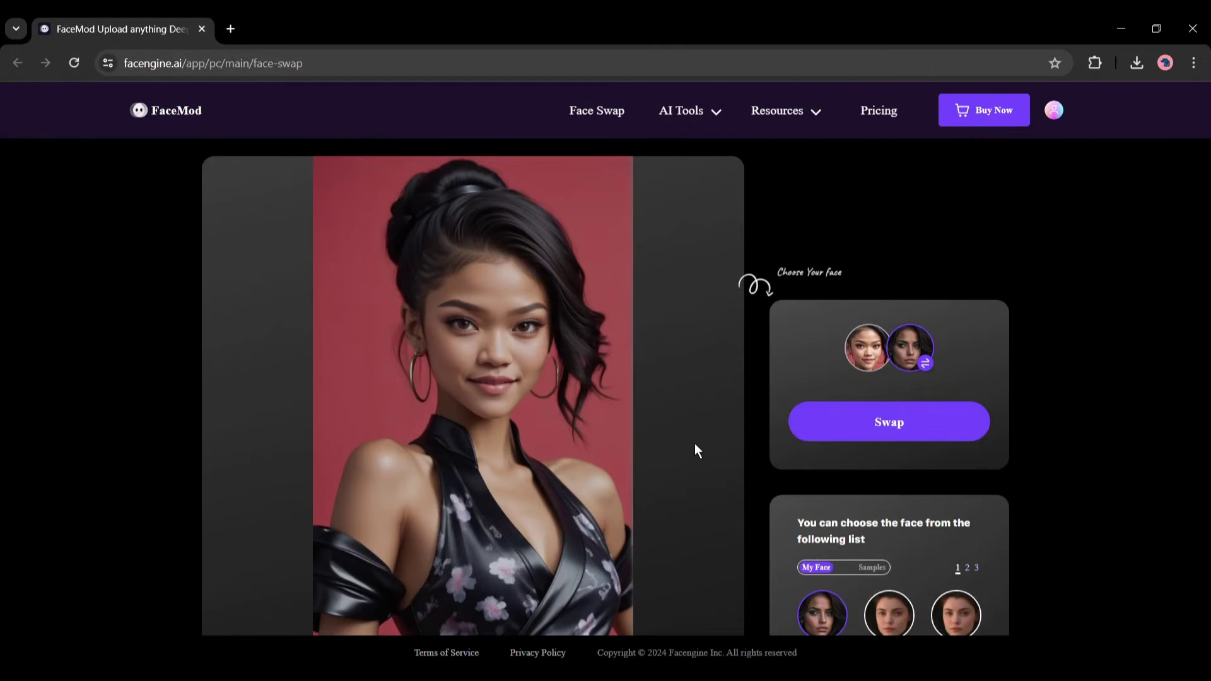
pyautogui.click(913, 437)
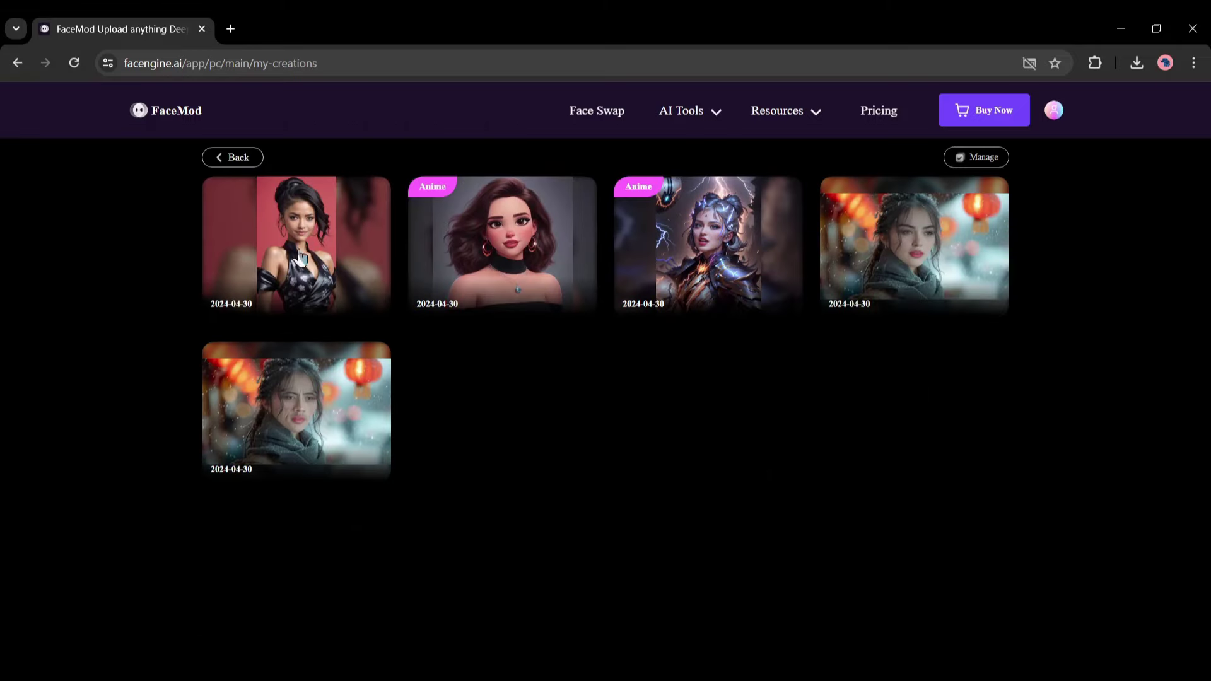
# Step: Review the face-swapped portrait with the red background and download it
pyautogui.click(289, 254)
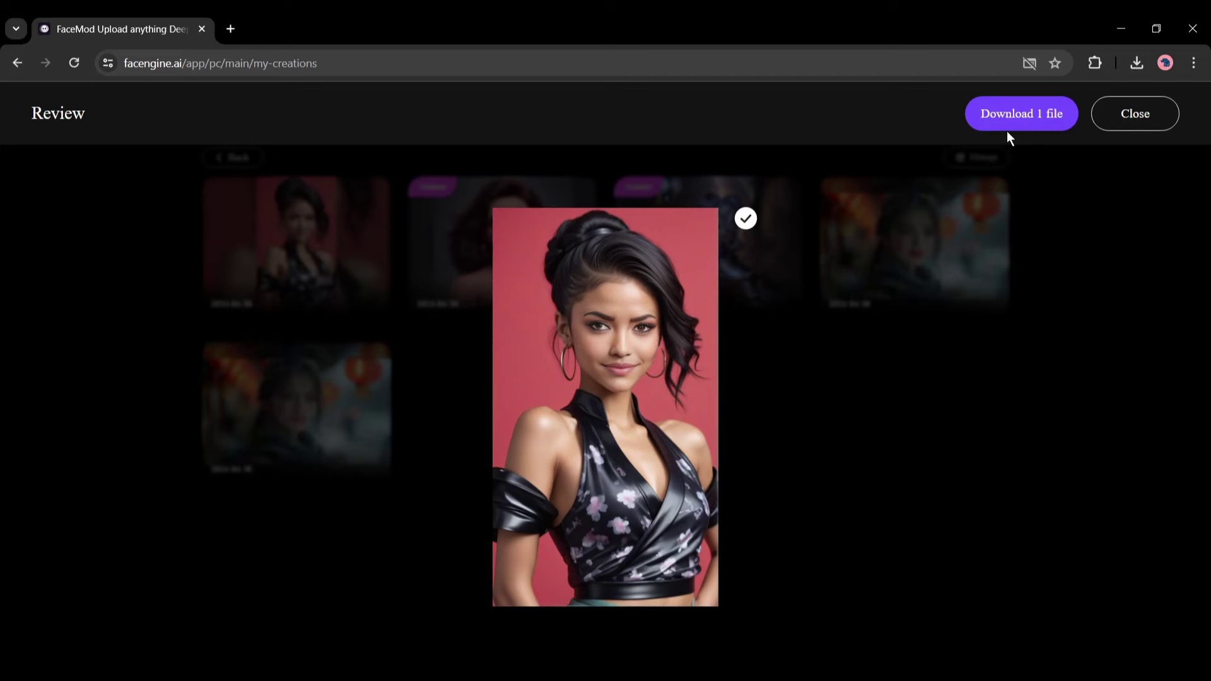
pyautogui.click(1022, 115)
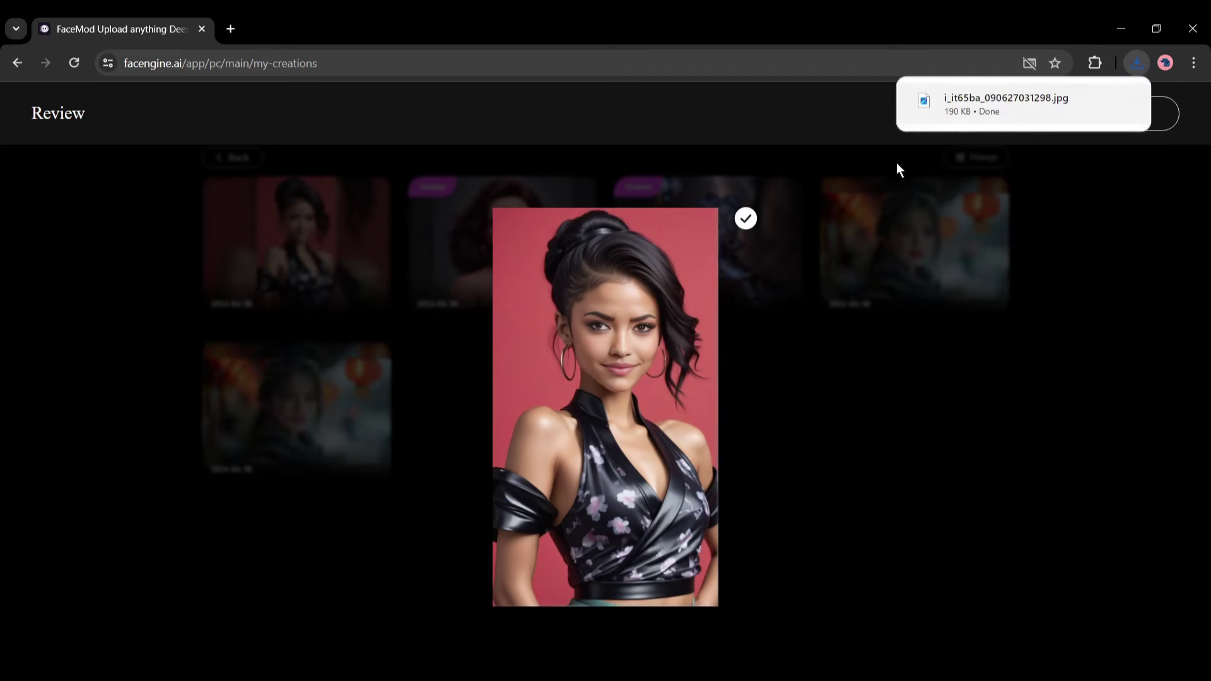
pyautogui.click(1168, 116)
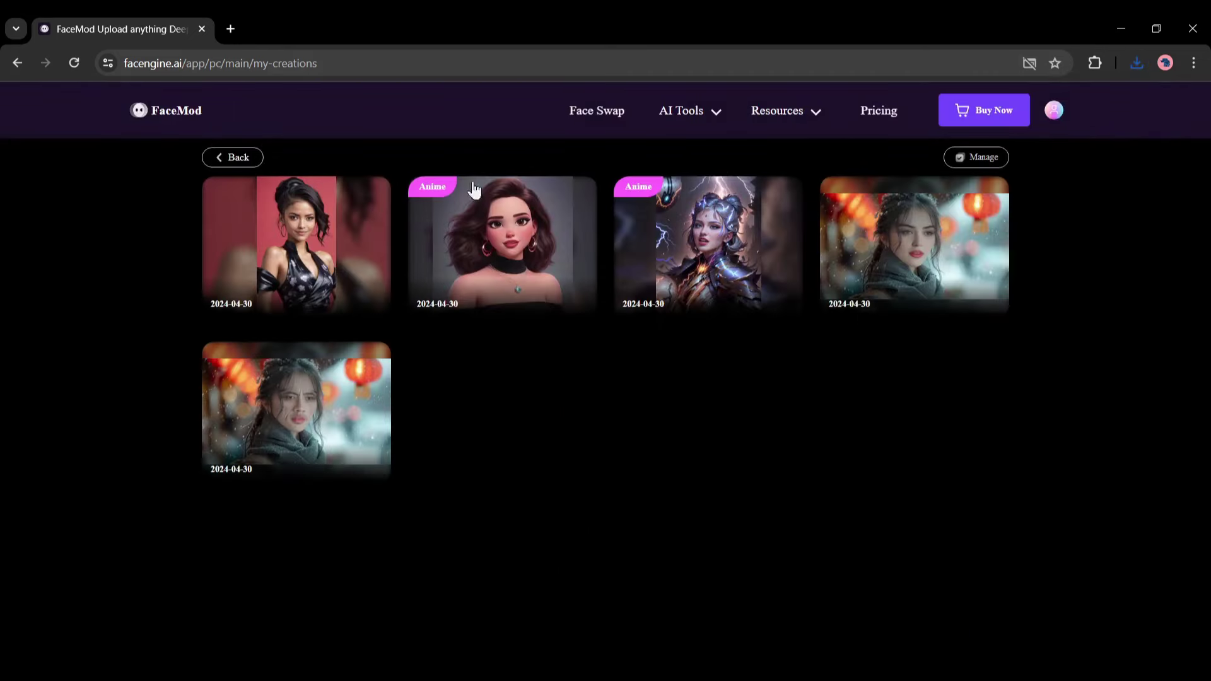
# Step: Upload the video of the woman and man talking at a desk and swap the woman's face with the Default_Latina image
pyautogui.click(245, 159)
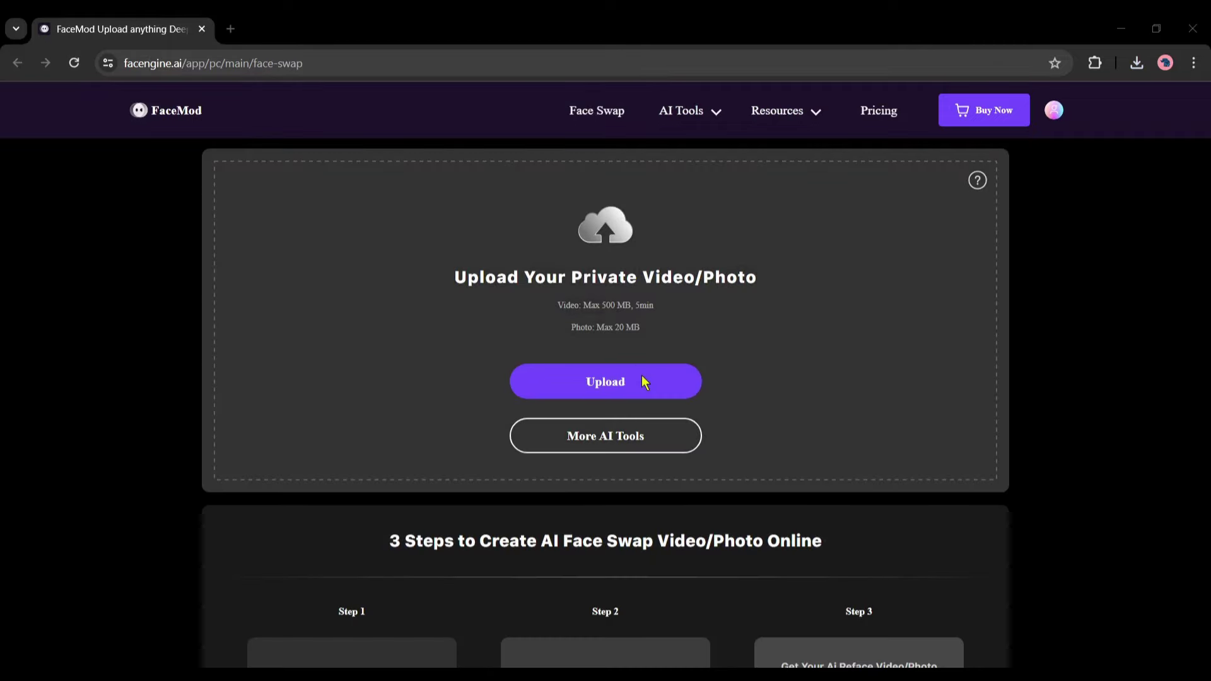
pyautogui.click(645, 381)
pyautogui.doubleClick(183, 142)
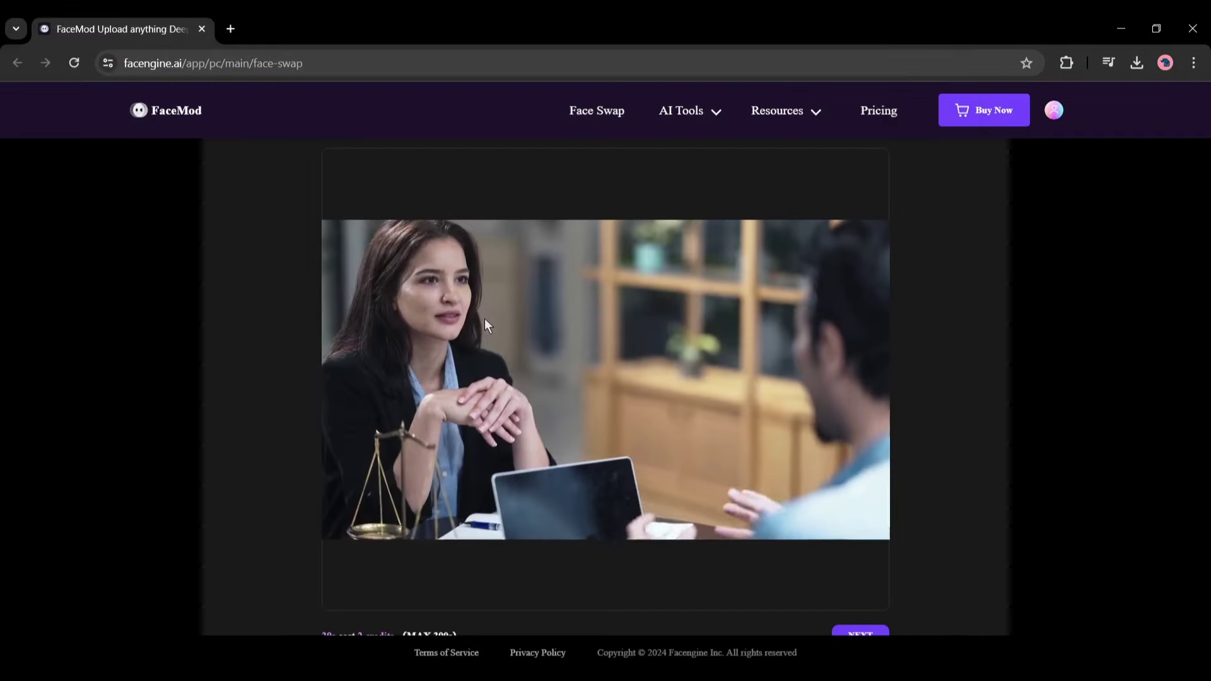
pyautogui.scroll(-2, 809, 569)
pyautogui.click(879, 543)
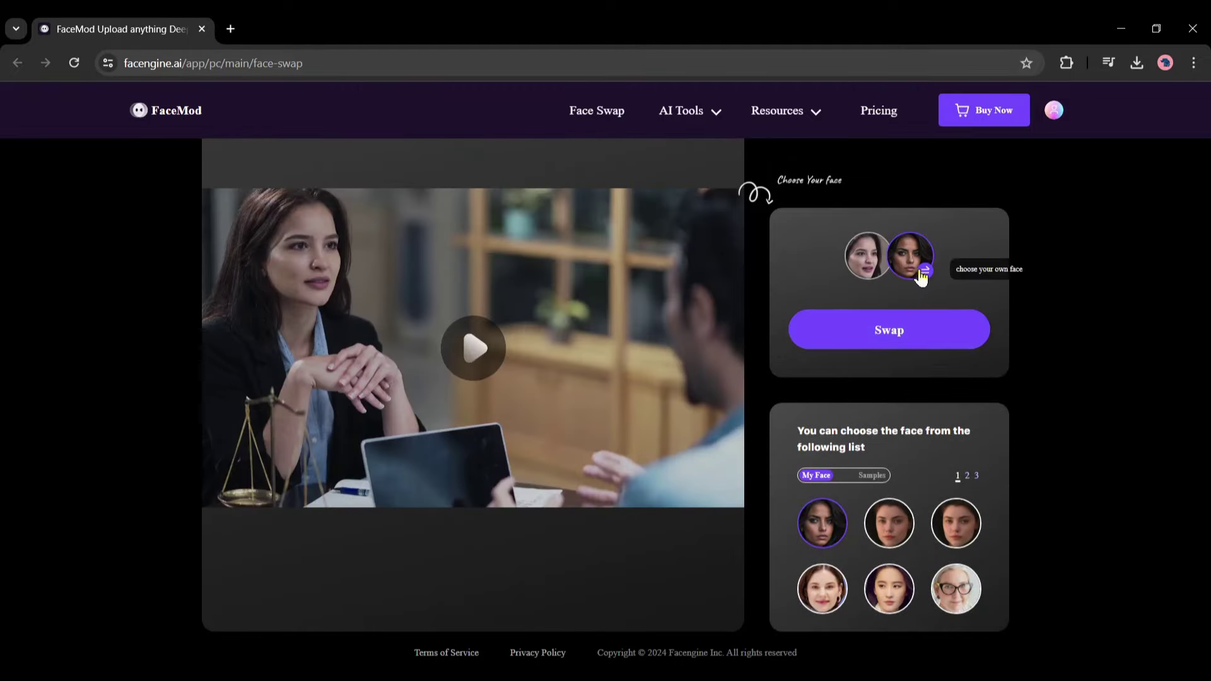
pyautogui.click(924, 271)
pyautogui.doubleClick(367, 145)
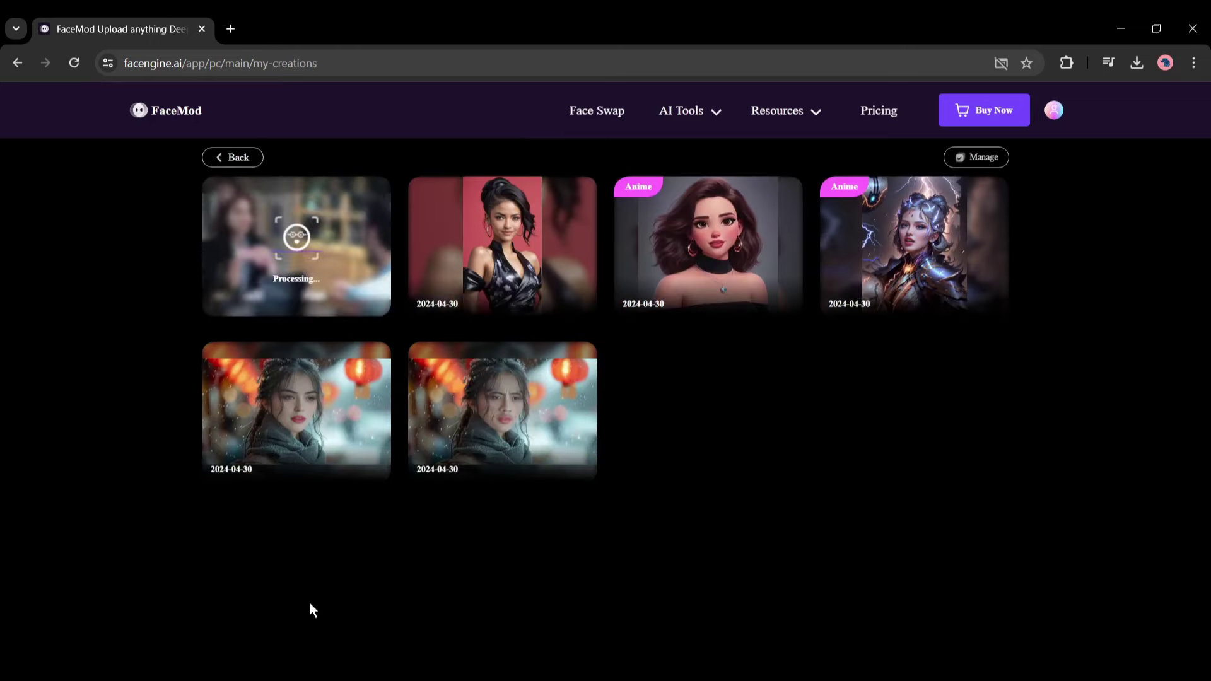
# Step: Play the face-swapped desk conversation video from the creations, then close the review
pyautogui.click(348, 253)
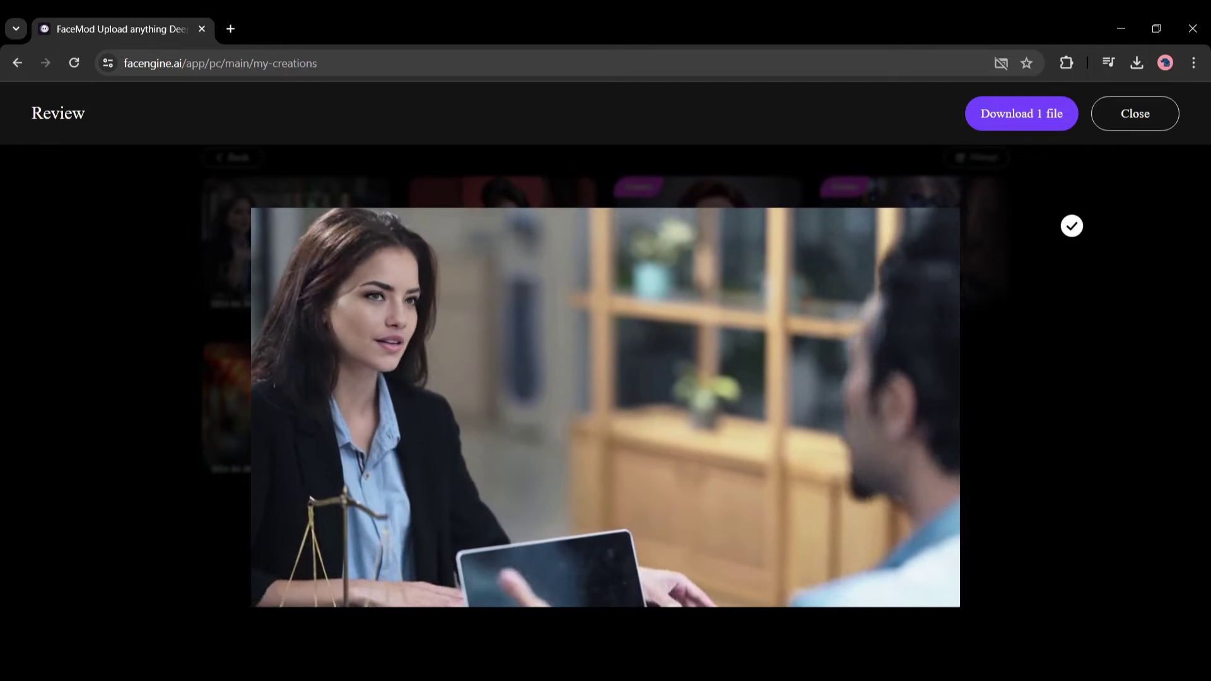
pyautogui.moveTo(534, 453)
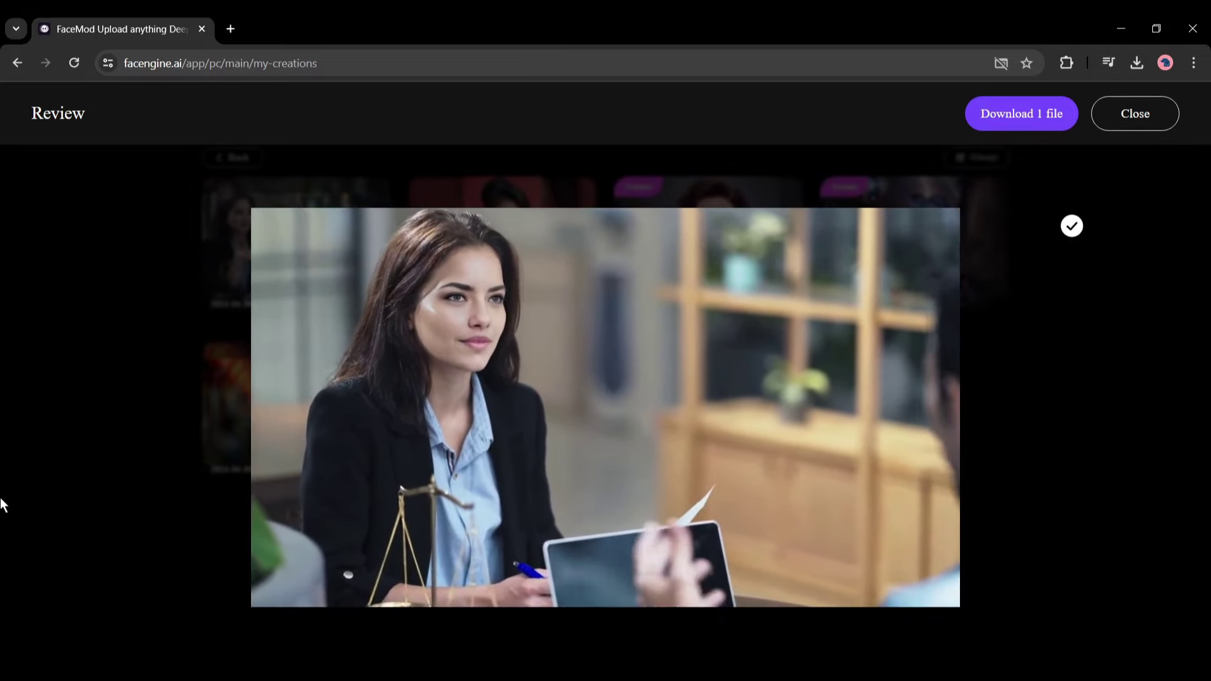
pyautogui.click(1136, 116)
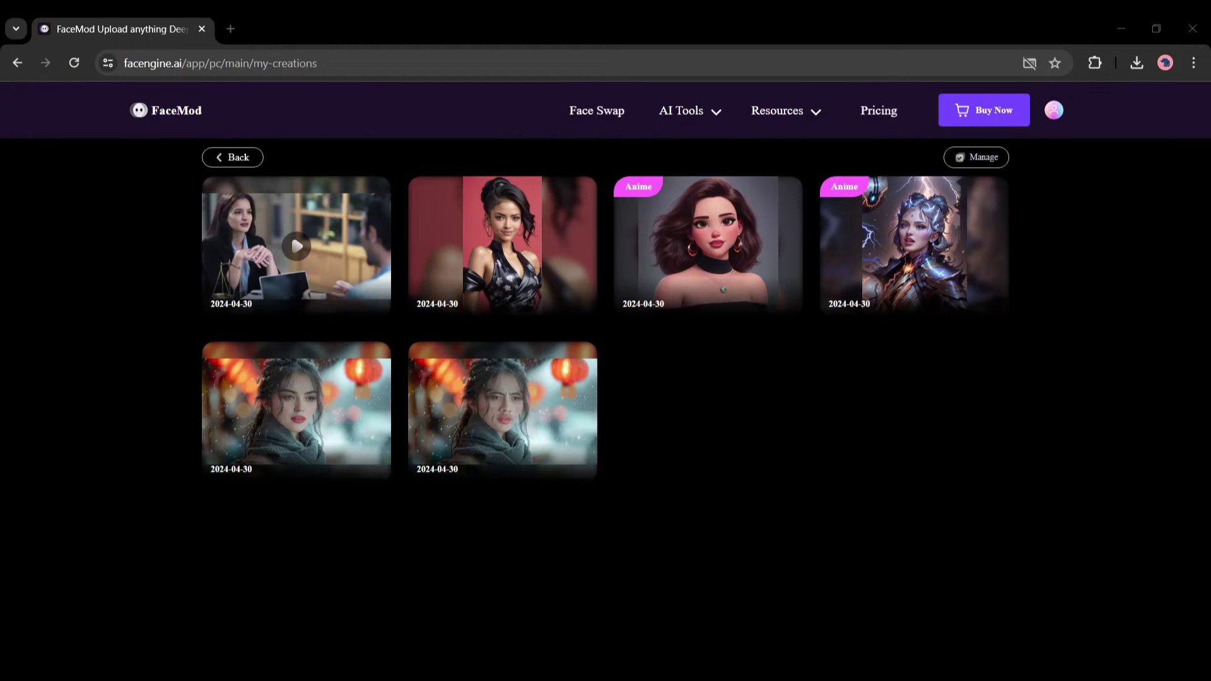
# Step: Upload the group photo IMO.jpg for a multi-face swap and choose the Default_Photorealistic portrait as a replacement face
pyautogui.click(233, 159)
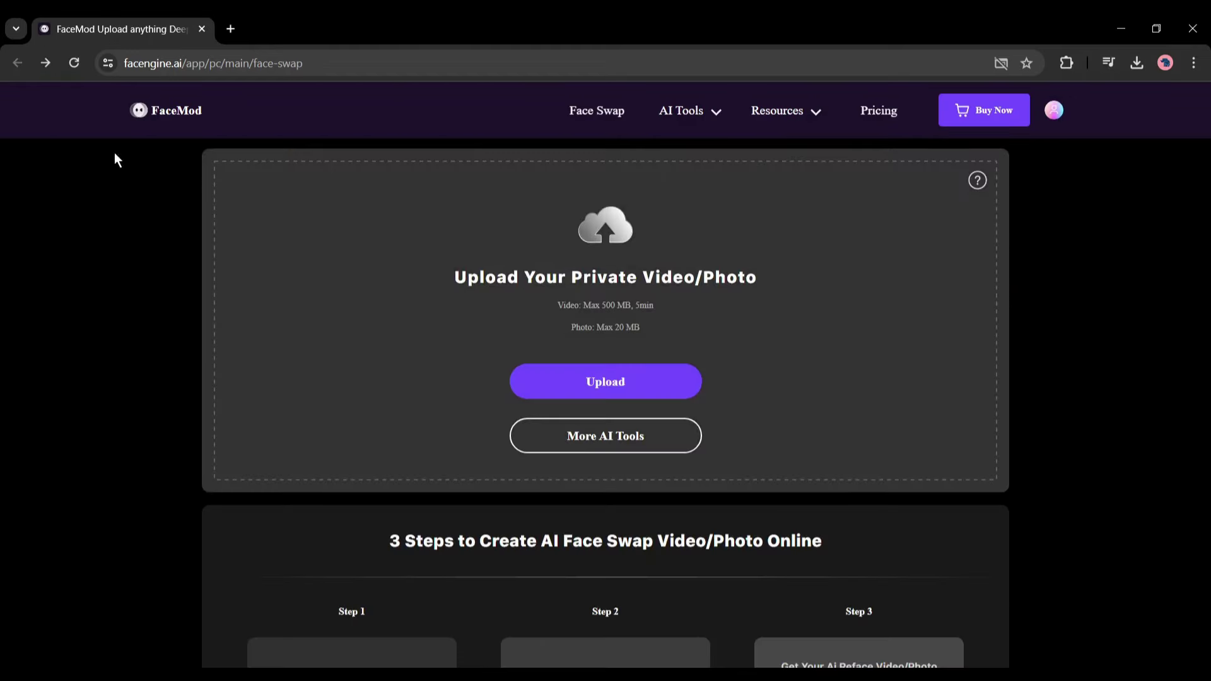
pyautogui.click(633, 381)
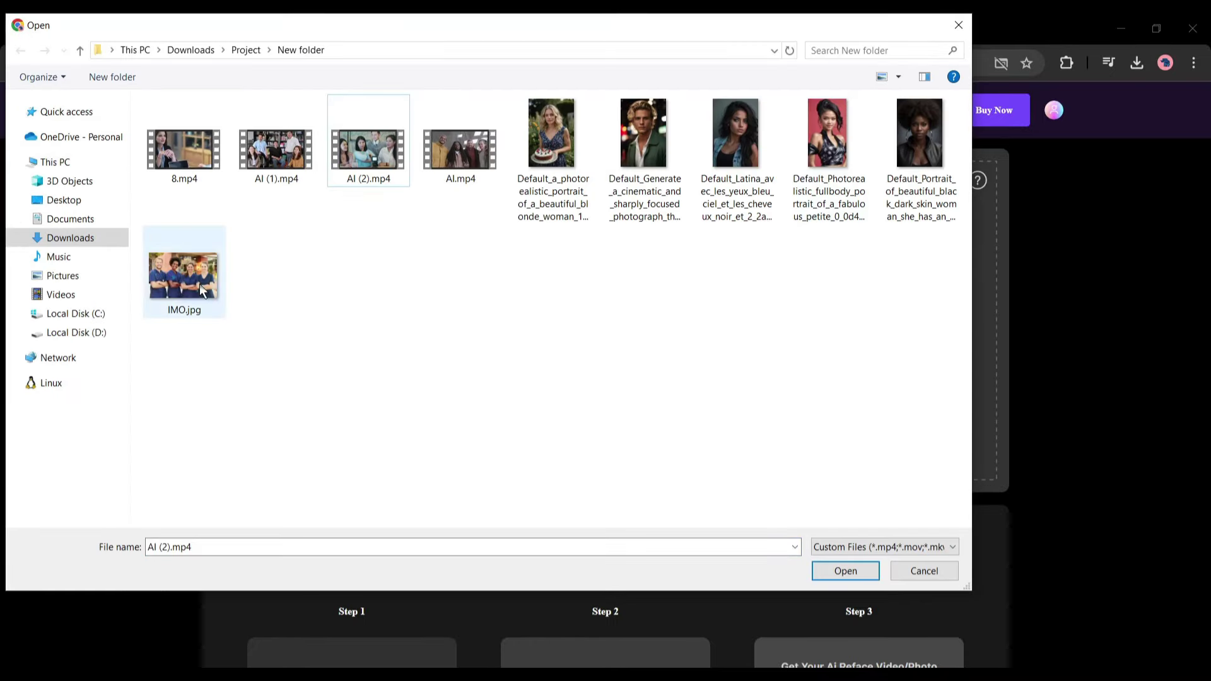
pyautogui.doubleClick(183, 277)
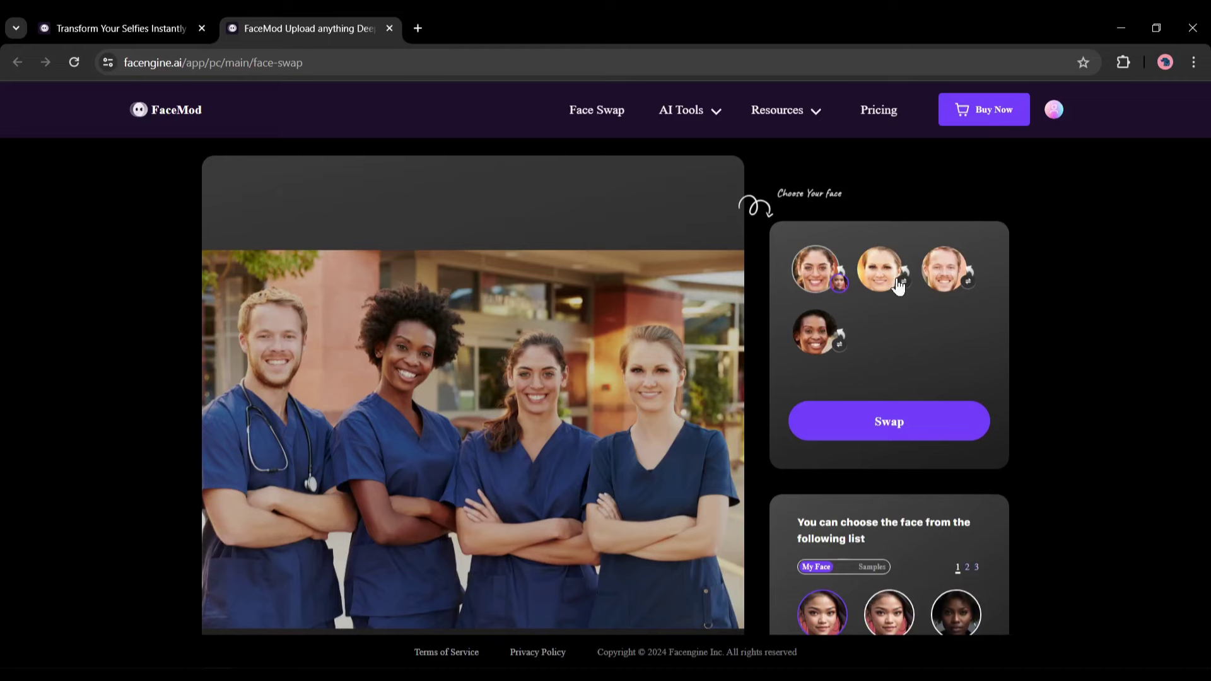
pyautogui.click(796, 263)
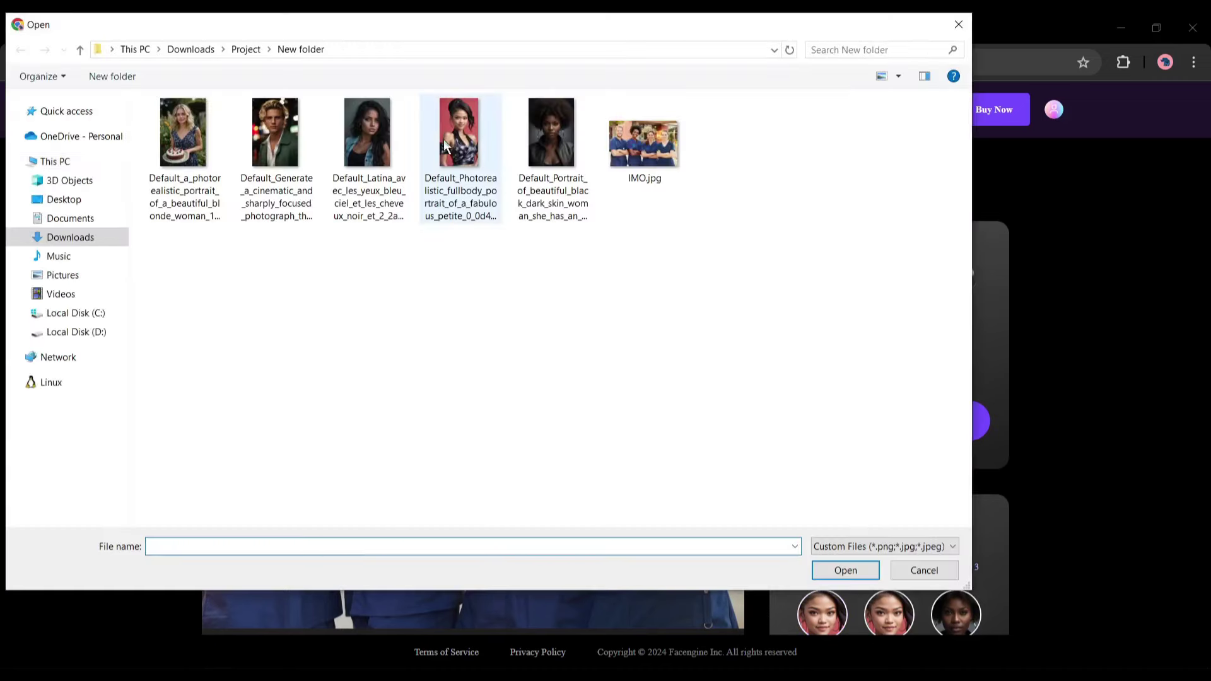
pyautogui.doubleClick(444, 139)
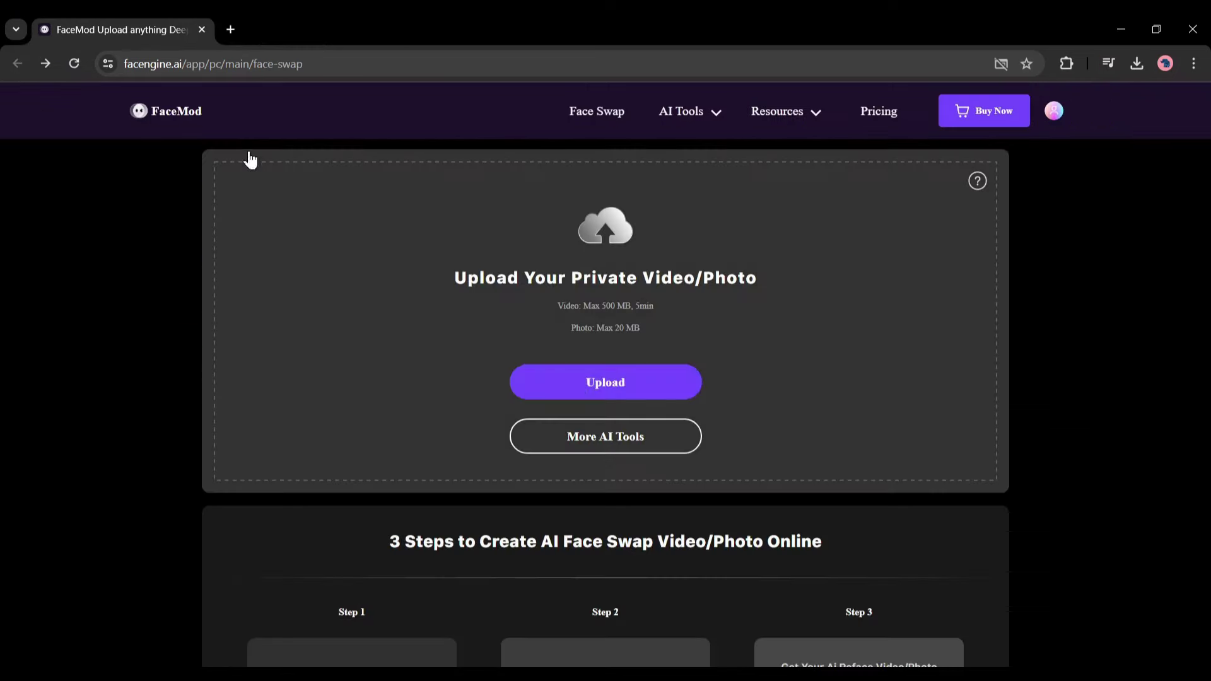
# Step: Upload the group video AI (1).mp4 for a multi-face swap and return to the upload page
pyautogui.click(551, 377)
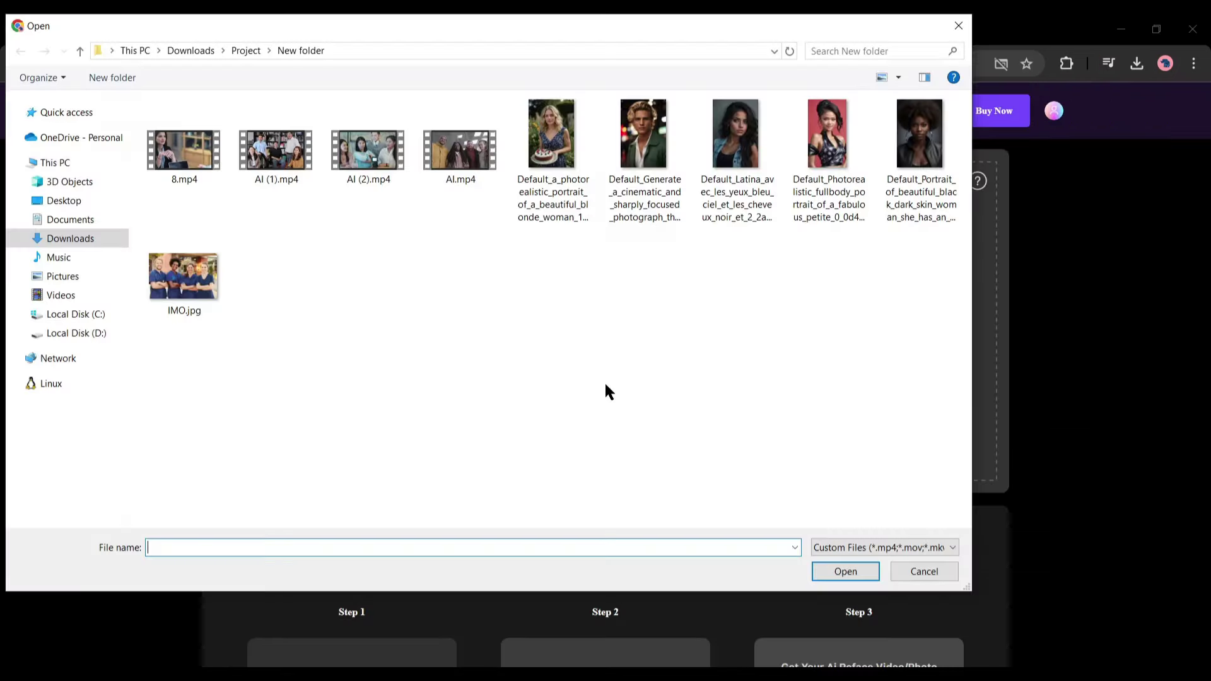
pyautogui.doubleClick(278, 163)
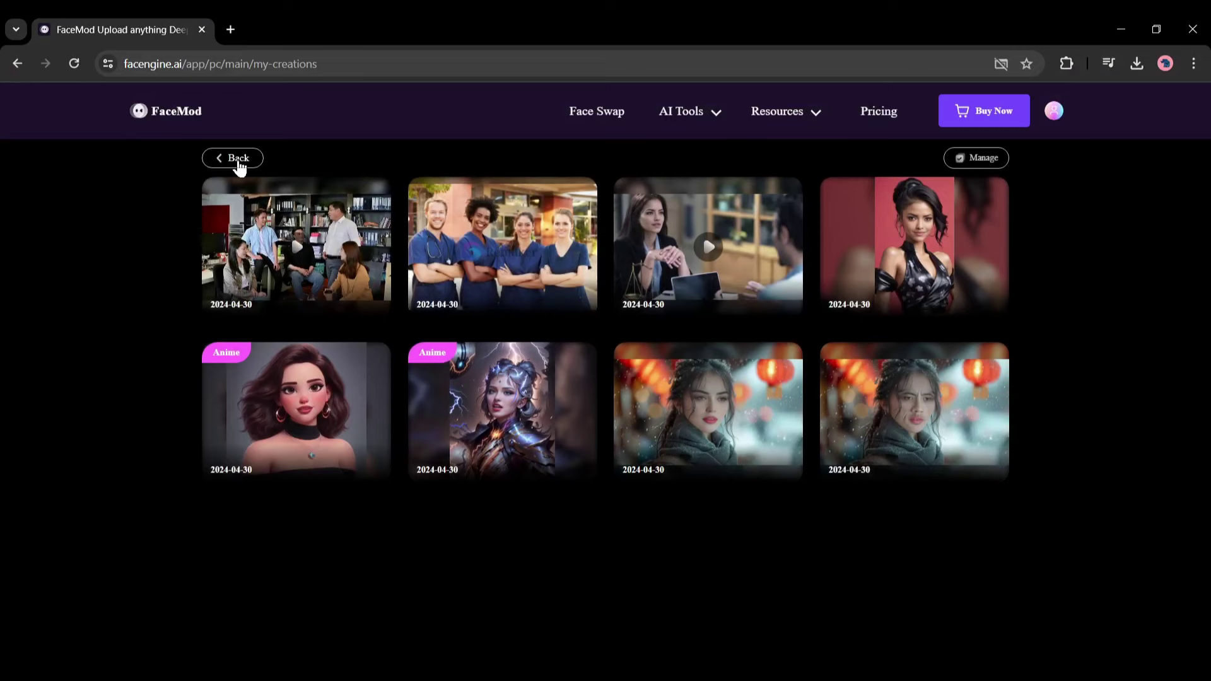
pyautogui.click(238, 161)
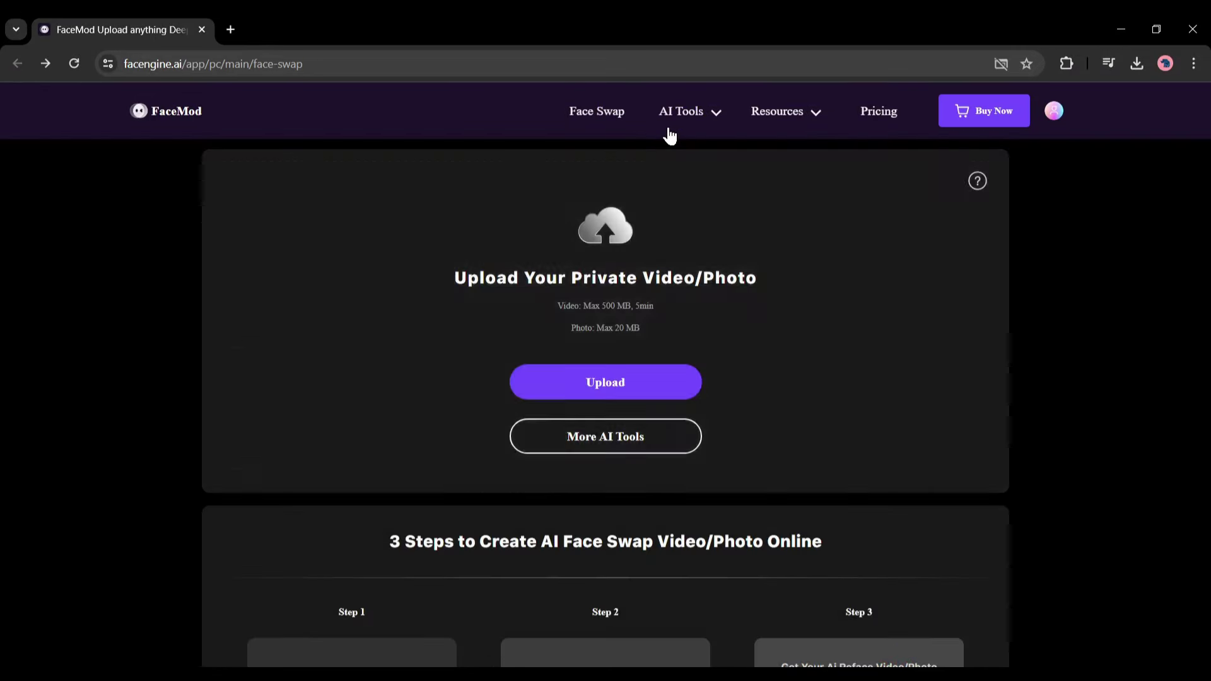
# Step: Look at the AI Image Generator among the AI tools, then switch to the AI Video Generator
pyautogui.moveTo(670, 130)
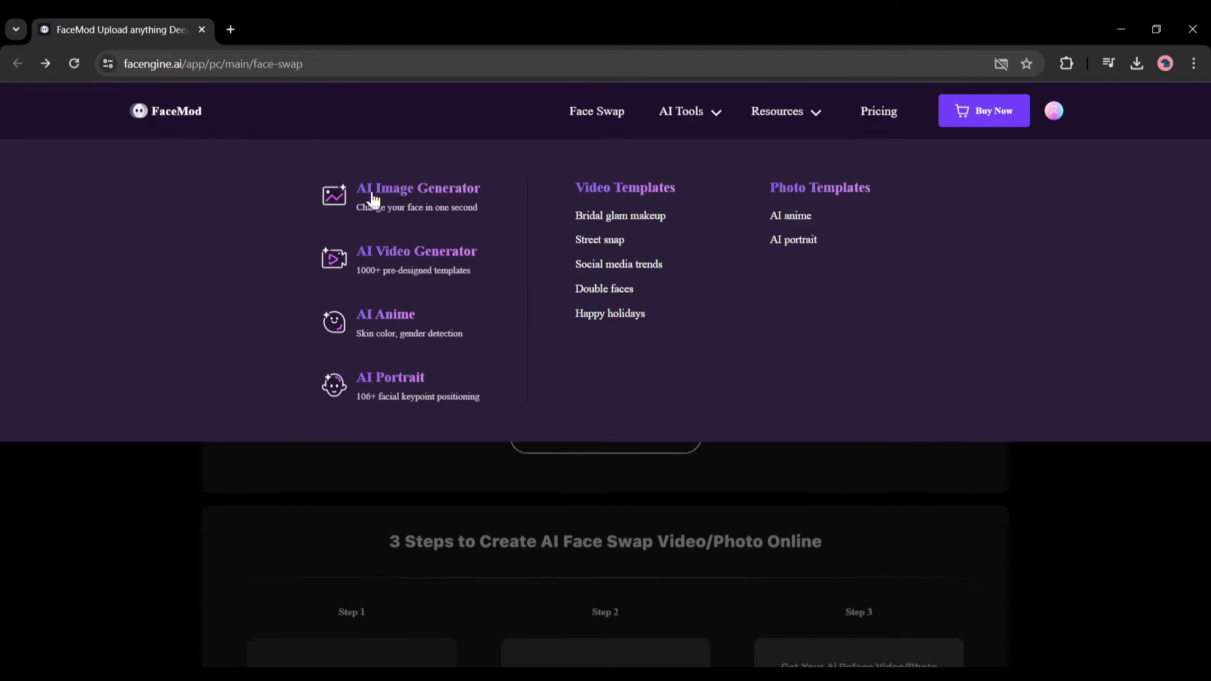
pyautogui.click(406, 199)
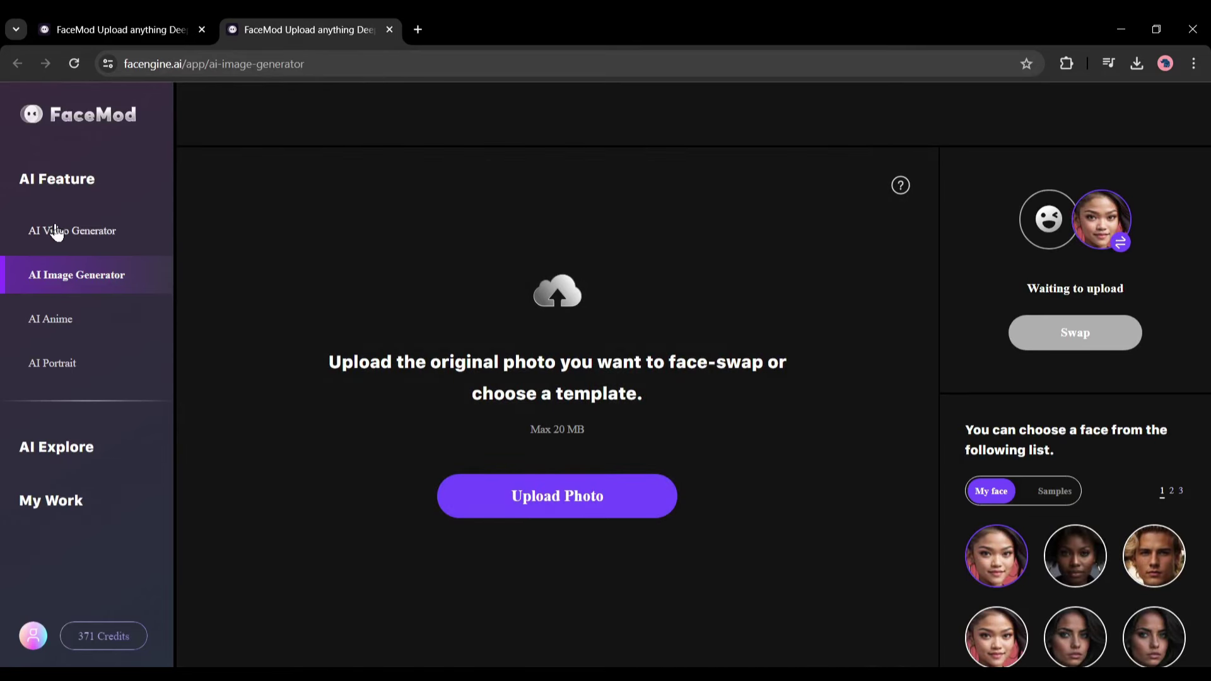
pyautogui.click(57, 231)
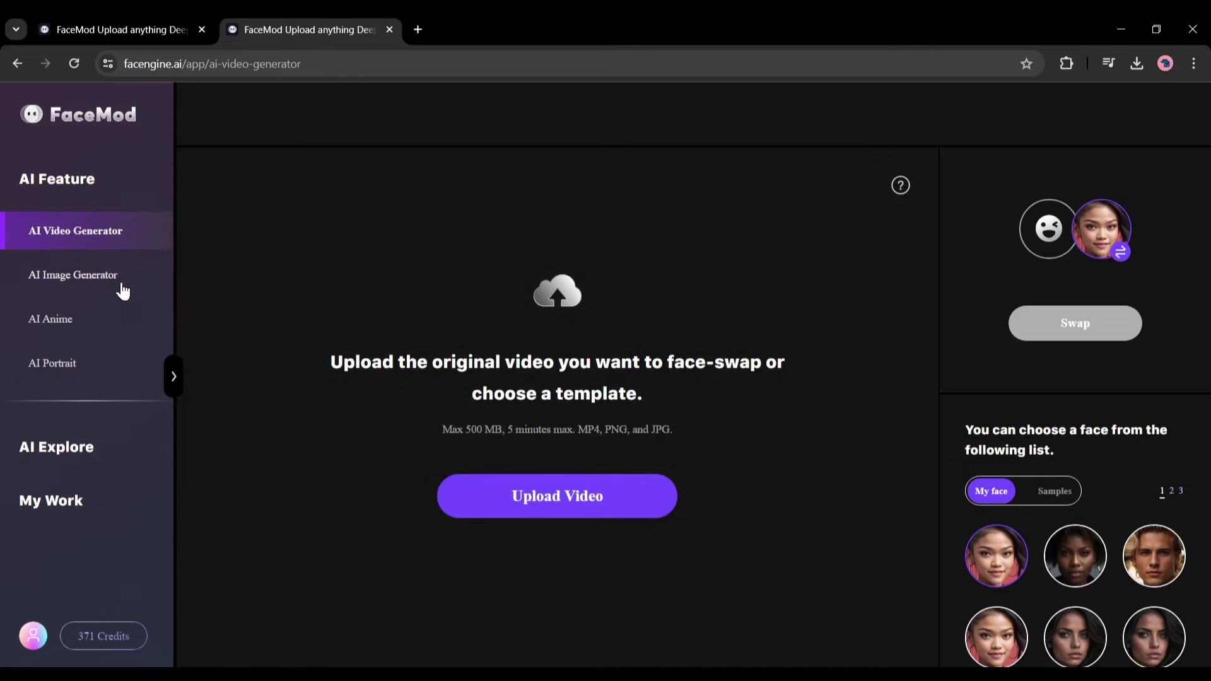
# Step: Choose the Pixar style in AI Anime and upload the Default_Photorealistic portrait of the woman against a red background
pyautogui.click(58, 320)
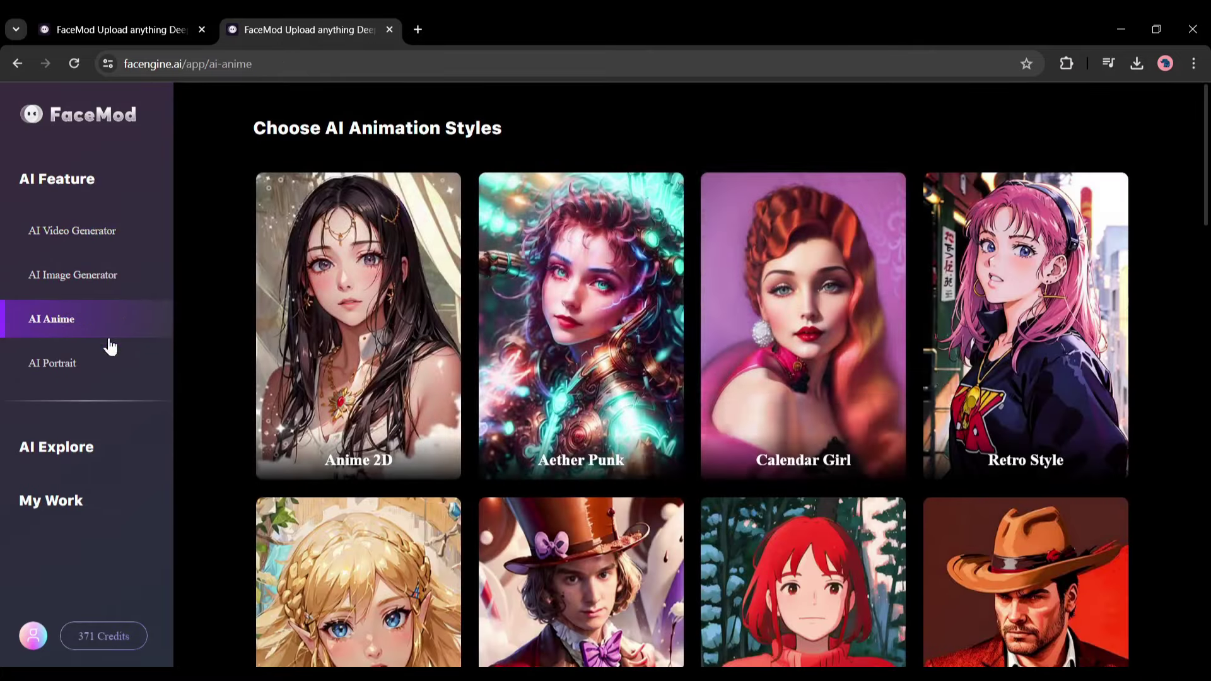
pyautogui.moveTo(1094, 392)
pyautogui.scroll(-15, 1094, 392)
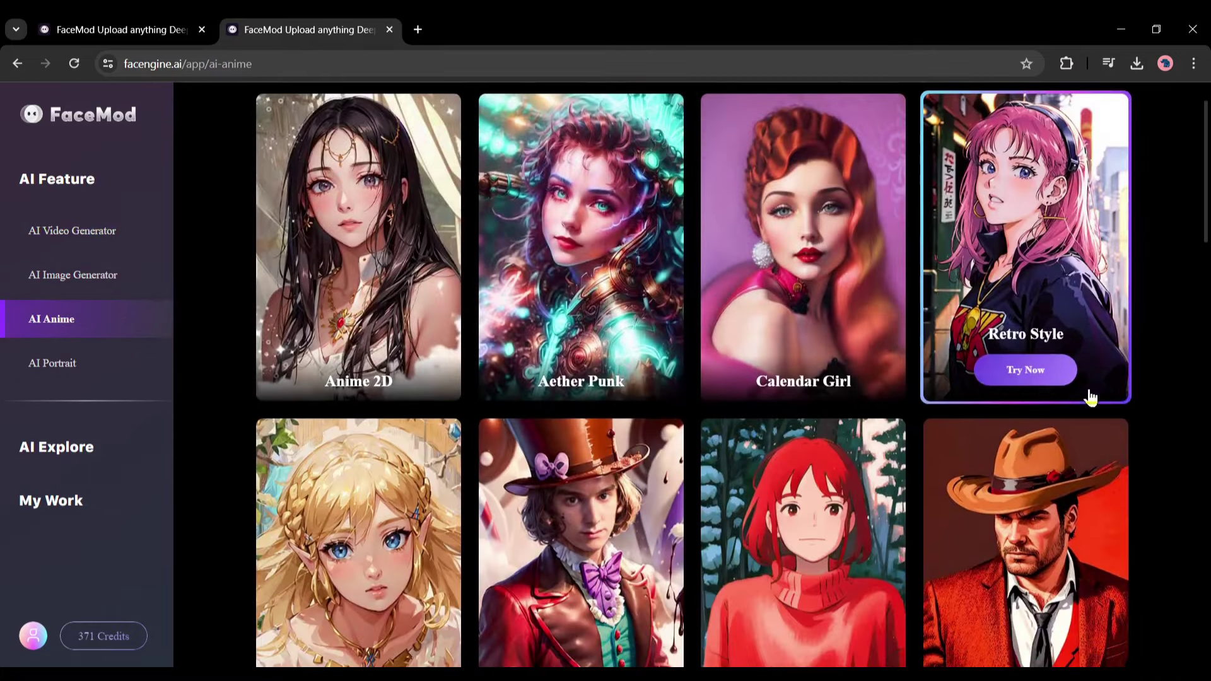
pyautogui.scroll(-9, 1088, 402)
pyautogui.scroll(-8, 1088, 401)
pyautogui.scroll(11, 958, 439)
pyautogui.scroll(10, 958, 440)
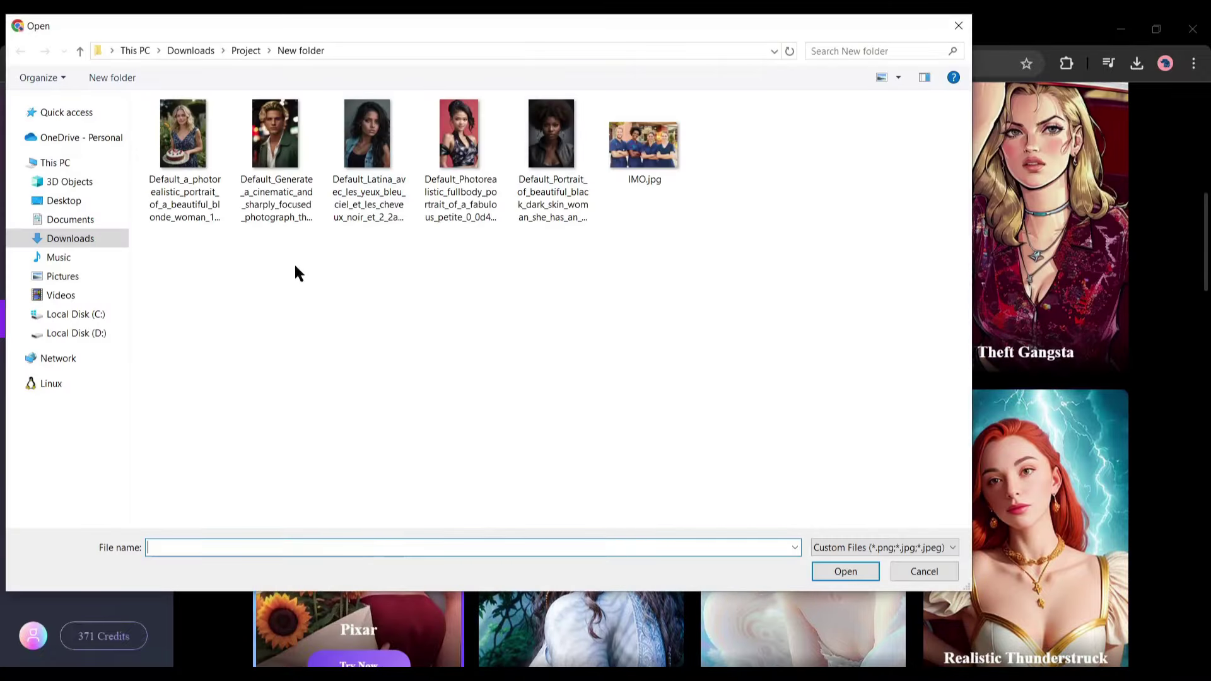
pyautogui.click(459, 134)
pyautogui.click(827, 571)
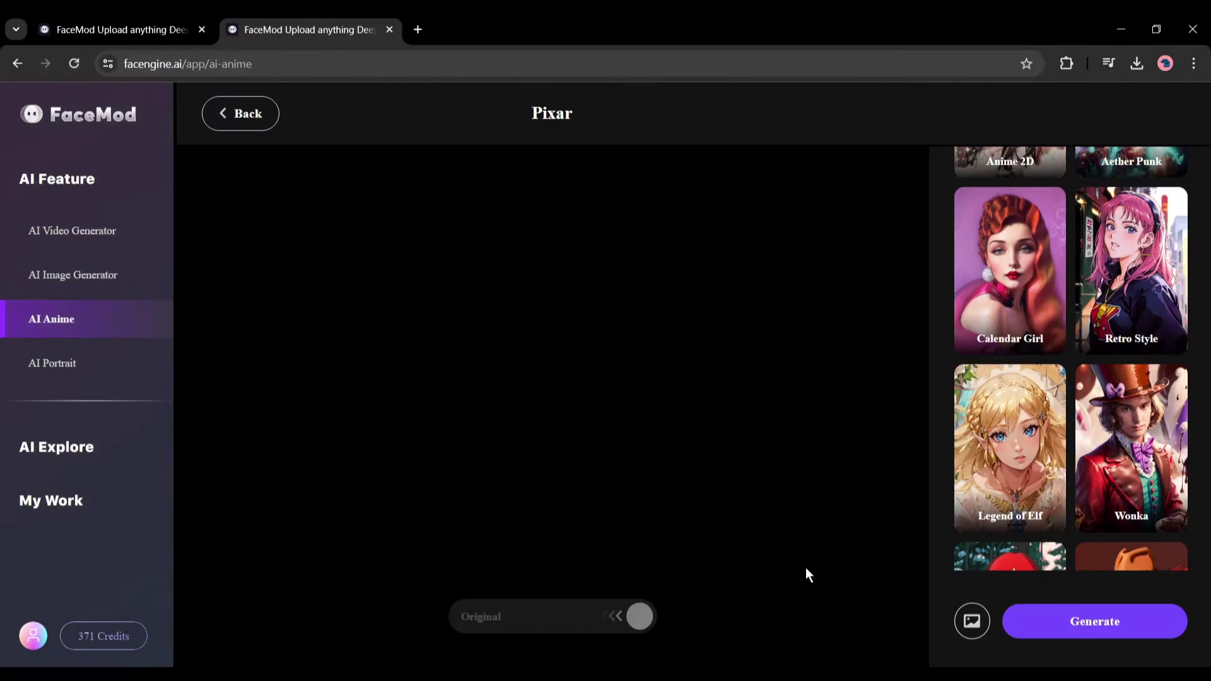
# Step: Generate the Pixar version of the uploaded portrait, compare it with the original, and download the result
pyautogui.scroll(3, 1083, 357)
pyautogui.scroll(-6, 1085, 310)
pyautogui.scroll(-3, 1084, 410)
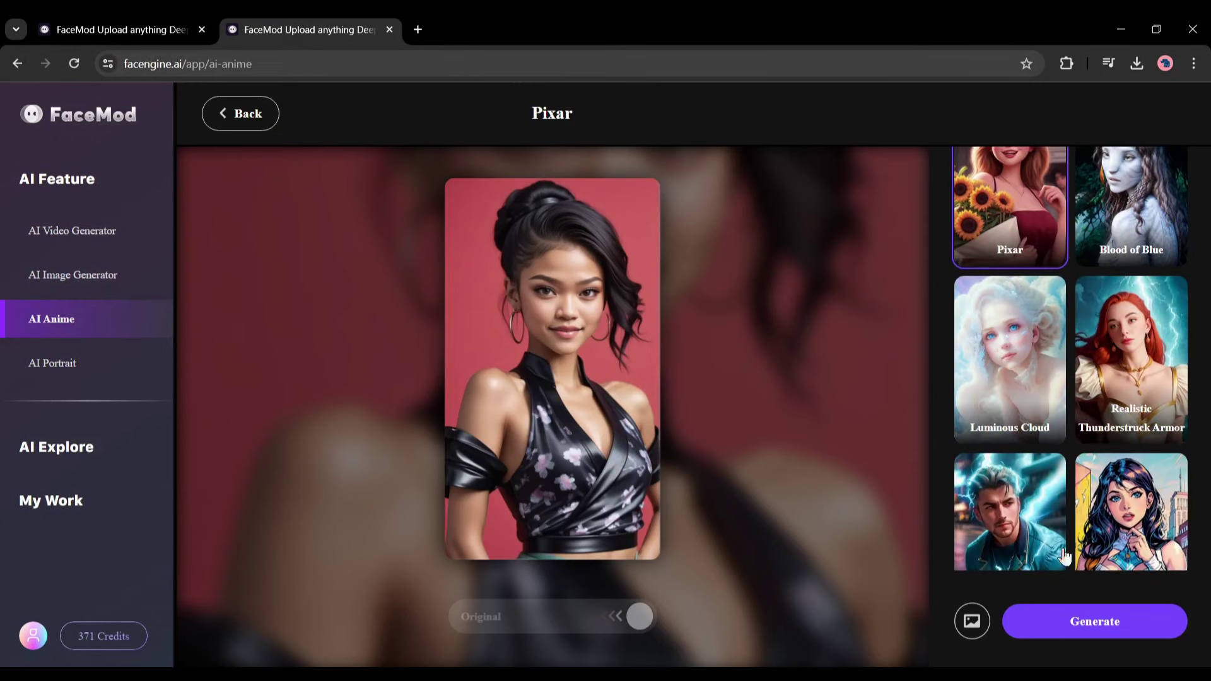
pyautogui.click(1115, 628)
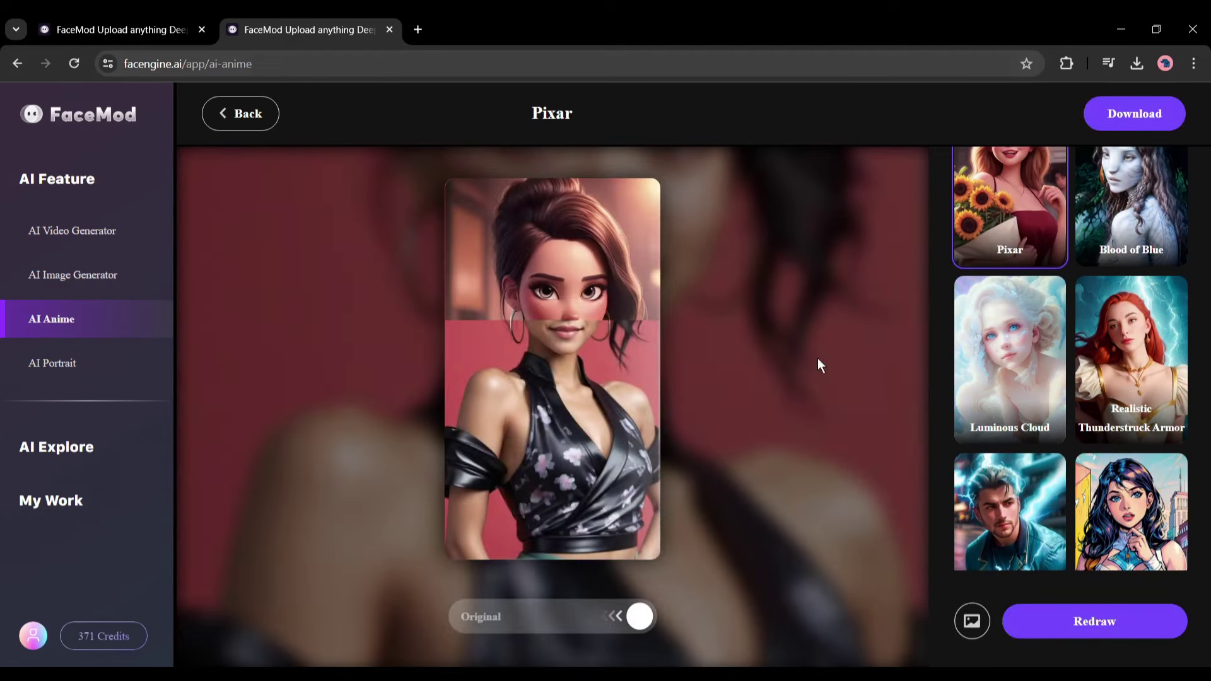
pyautogui.moveTo(643, 618)
pyautogui.mouseDown()
pyautogui.moveTo(465, 621)
pyautogui.moveTo(656, 622)
pyautogui.mouseUp()
pyautogui.click(1129, 115)
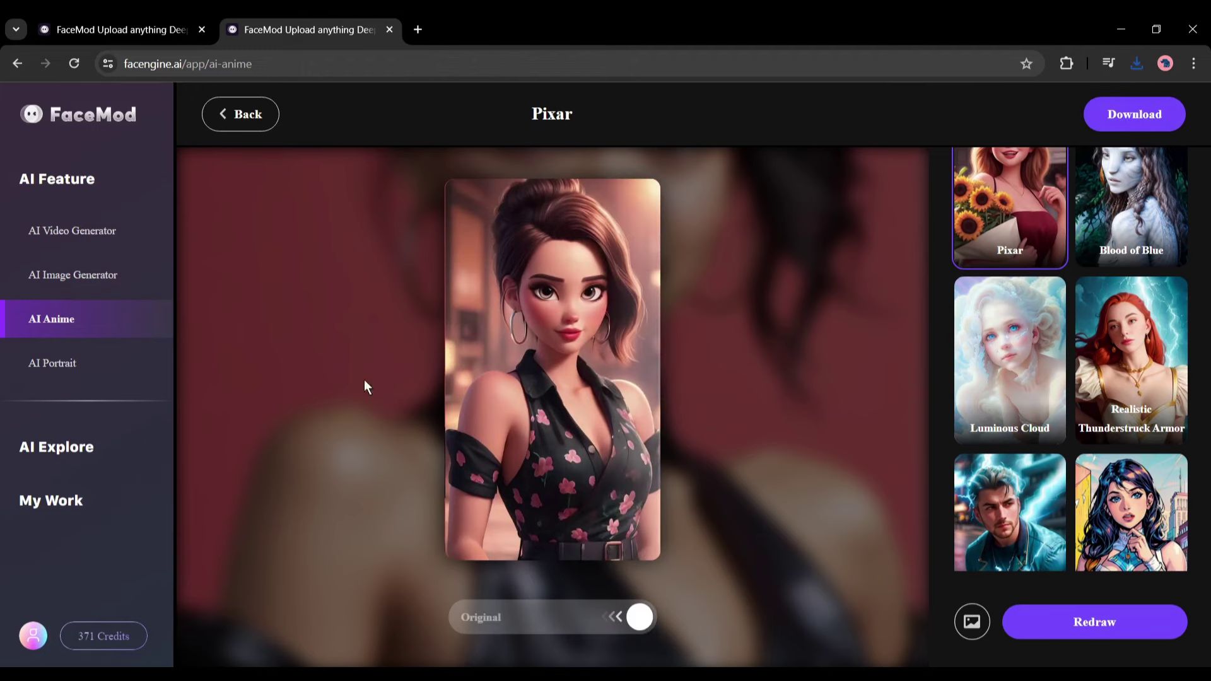
# Step: Examine the range of available AI Portrait styles, from ID Photos through Newyear
pyautogui.click(81, 372)
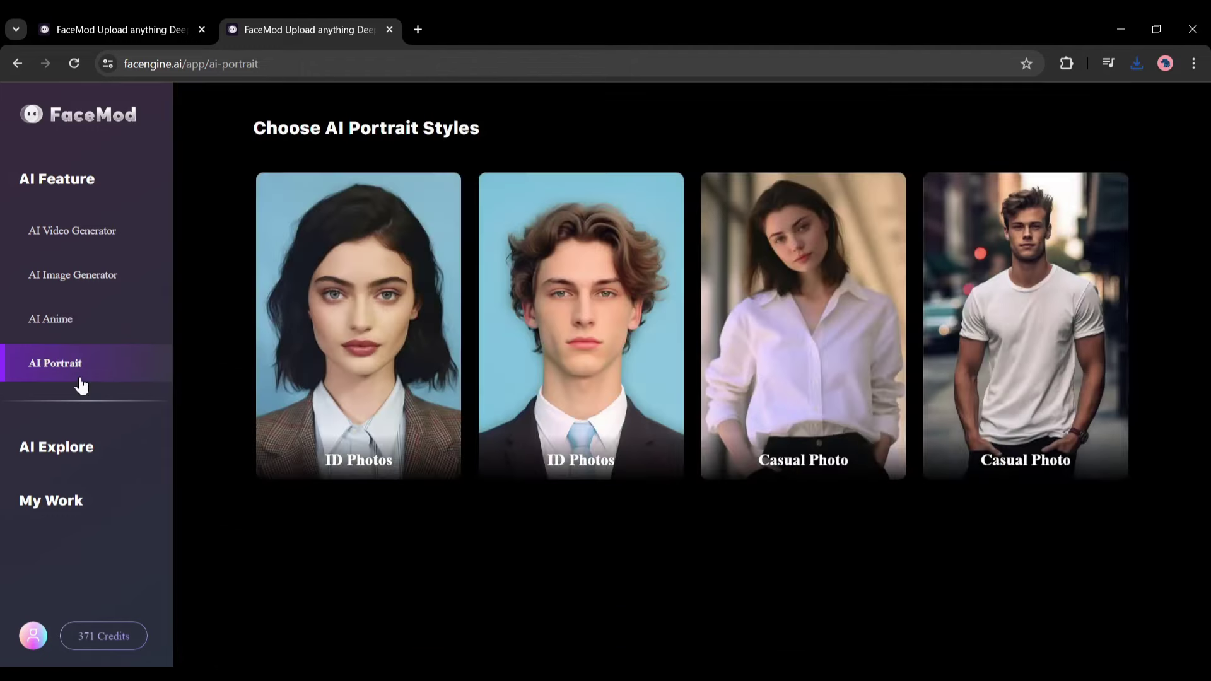
pyautogui.scroll(-6, 503, 461)
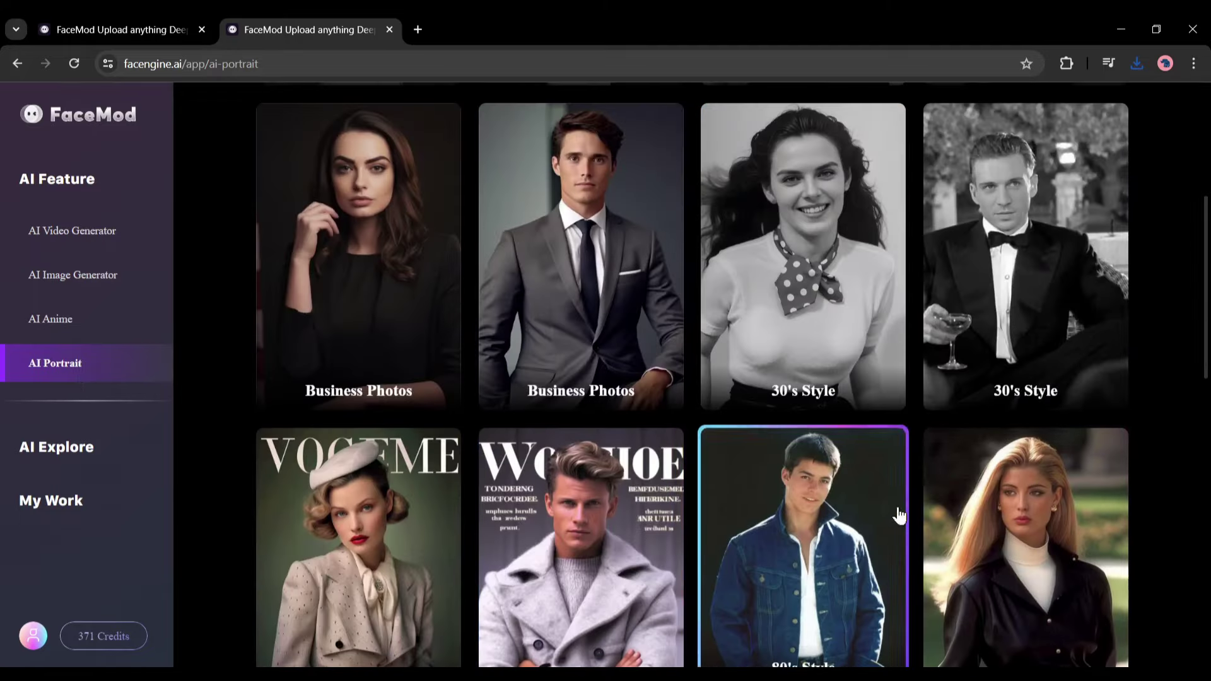
pyautogui.scroll(-8, 442, 499)
pyautogui.scroll(-8, 409, 533)
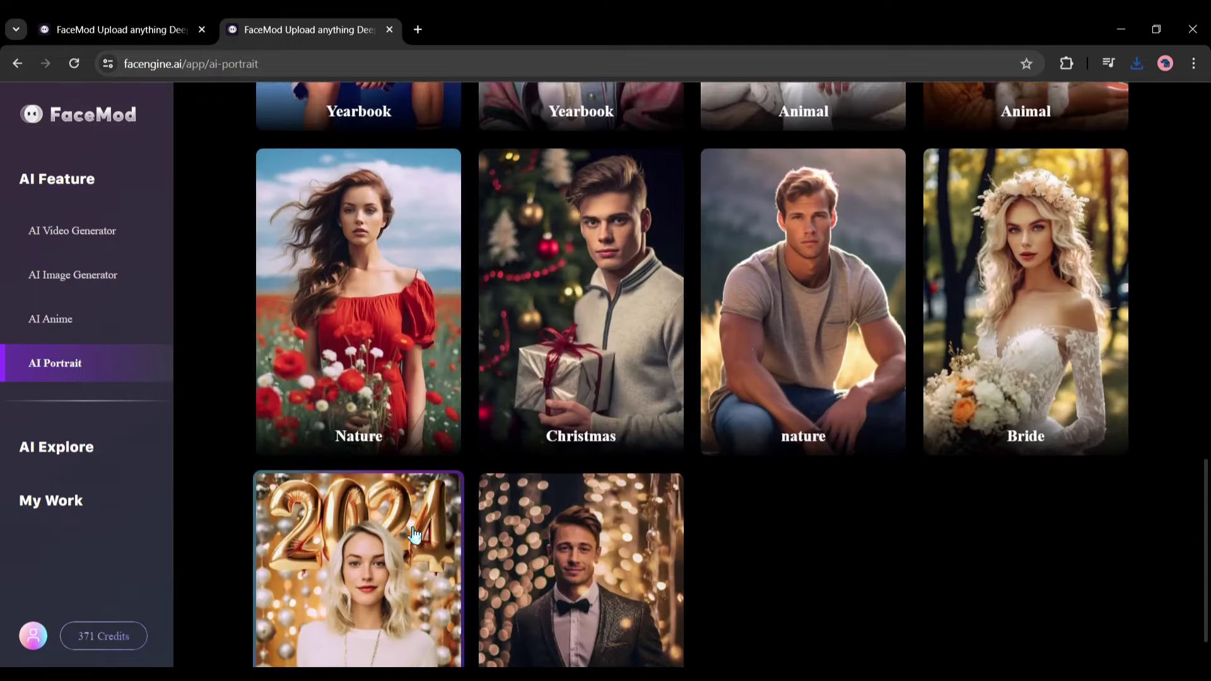
pyautogui.scroll(4, 890, 575)
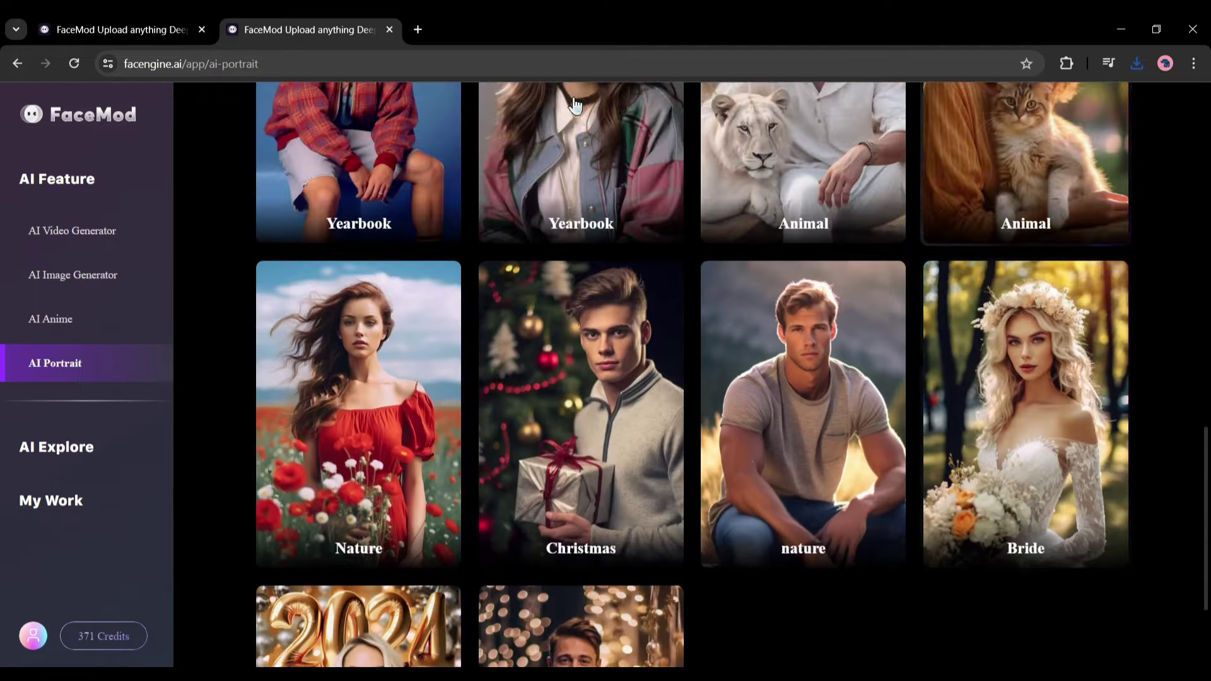
pyautogui.scroll(10, 417, 258)
pyautogui.scroll(5, 922, 392)
pyautogui.scroll(-5, 928, 392)
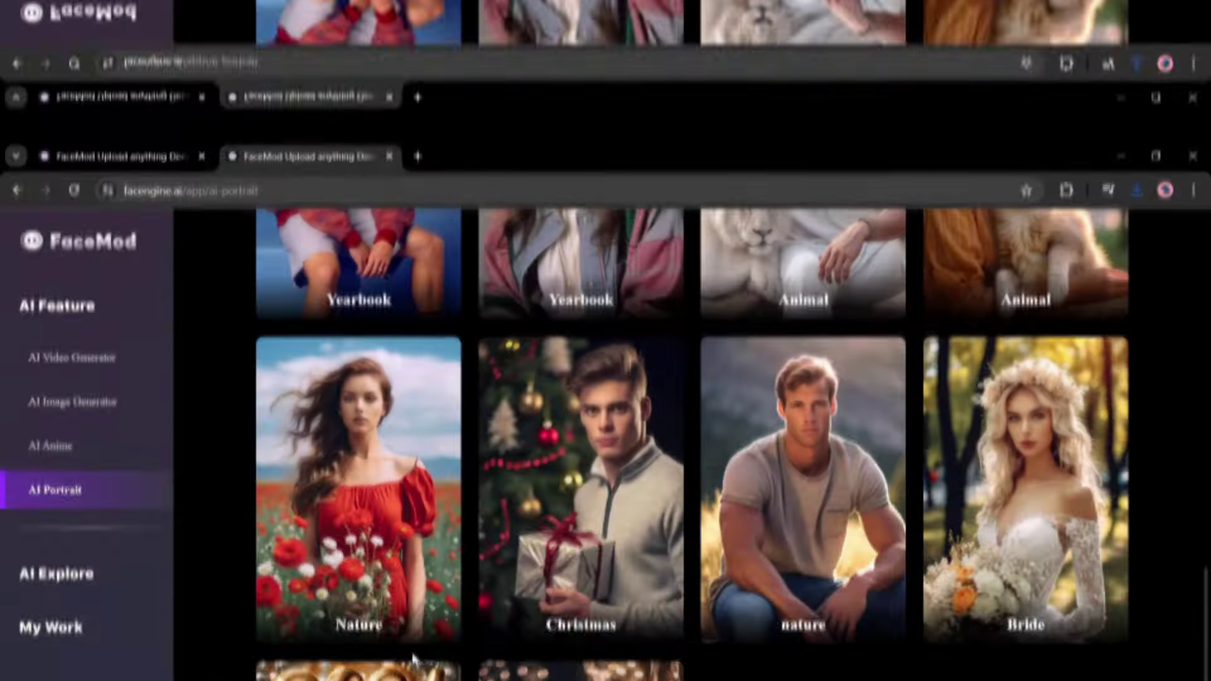
pyautogui.scroll(-3, 378, 568)
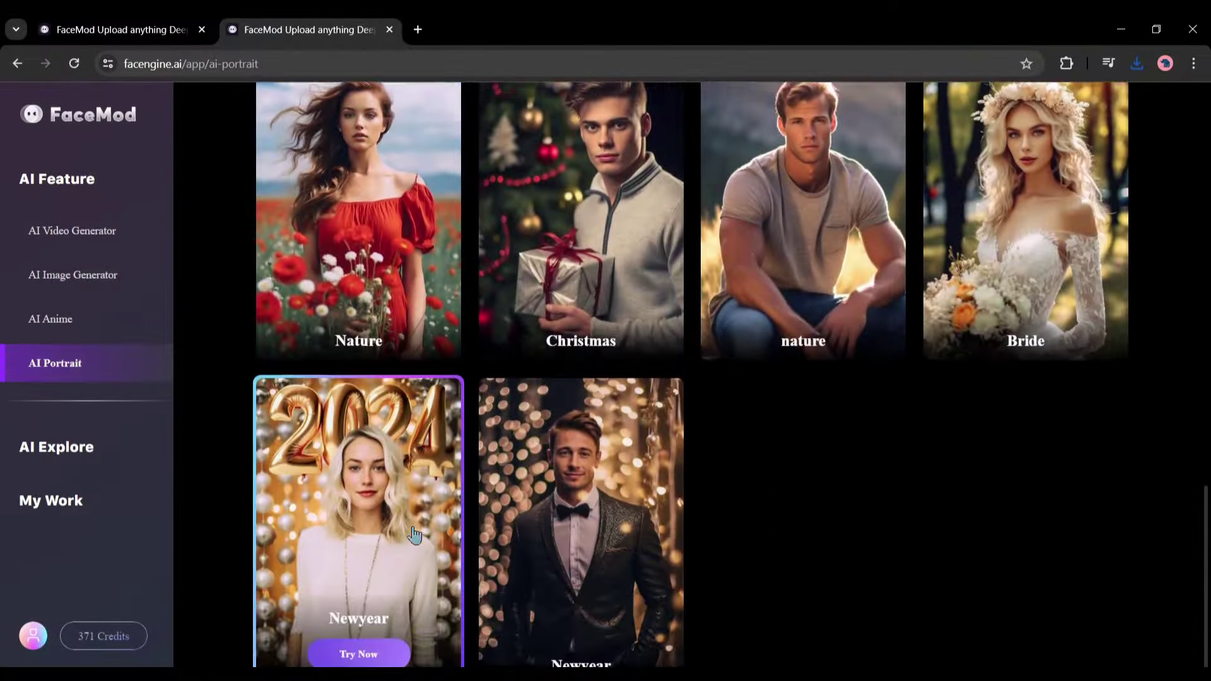
pyautogui.scroll(1, 886, 571)
pyautogui.scroll(3, 792, 501)
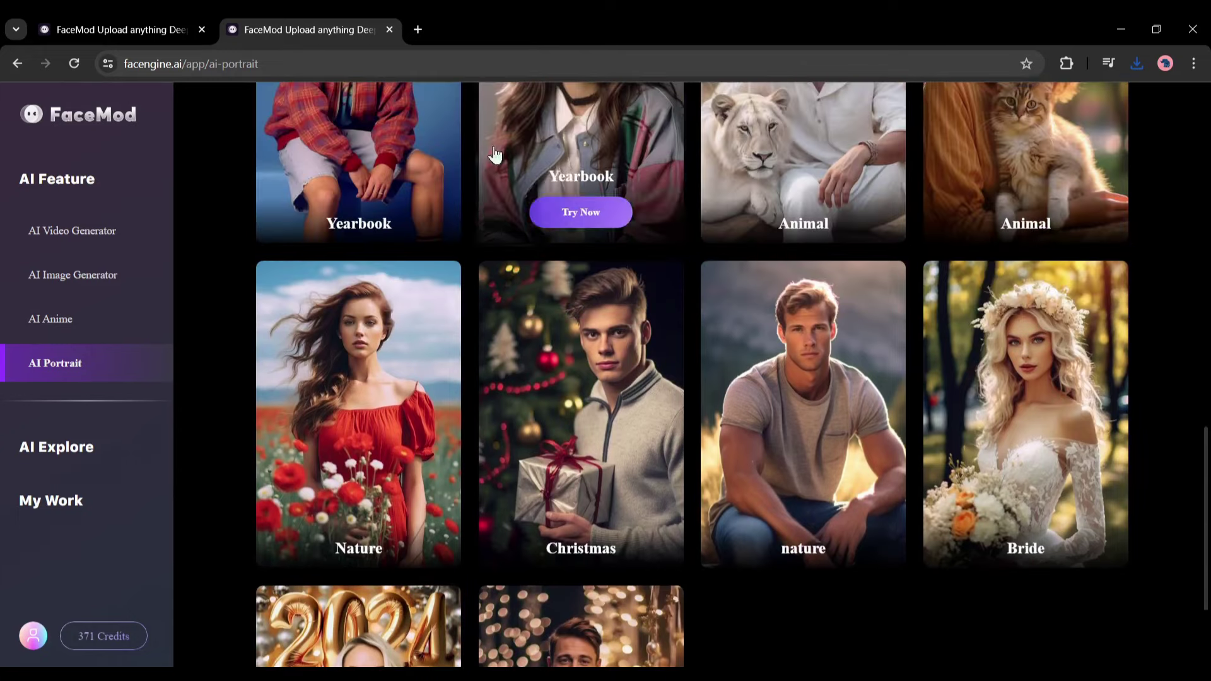
pyautogui.scroll(5, 407, 252)
pyautogui.scroll(10, 410, 256)
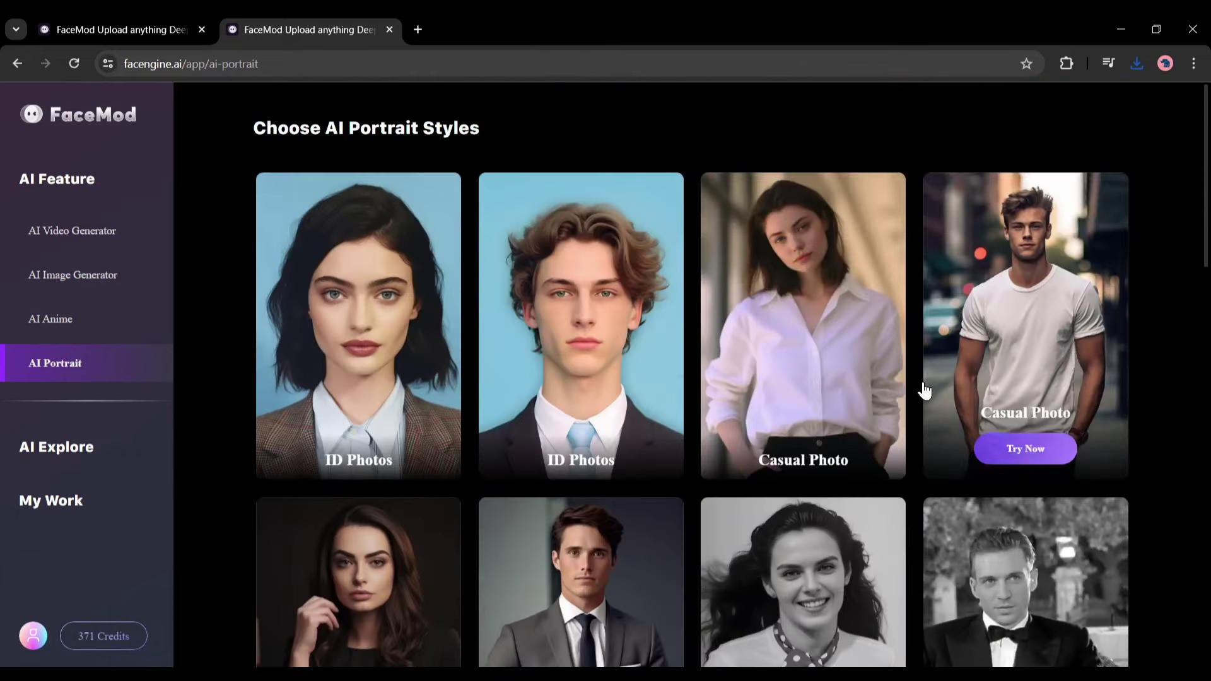
pyautogui.scroll(-12, 921, 387)
pyautogui.scroll(-4, 1023, 270)
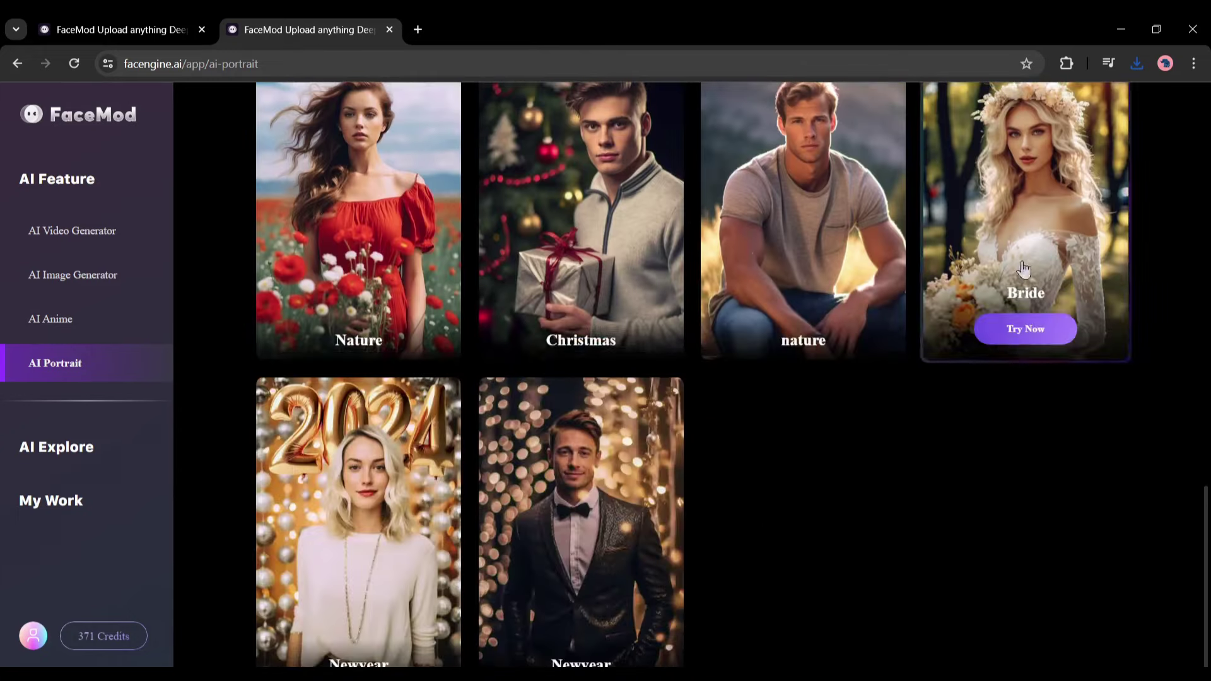
# Step: Generate Bride portraits with the first face in My face and look through the resulting images
pyautogui.click(1021, 227)
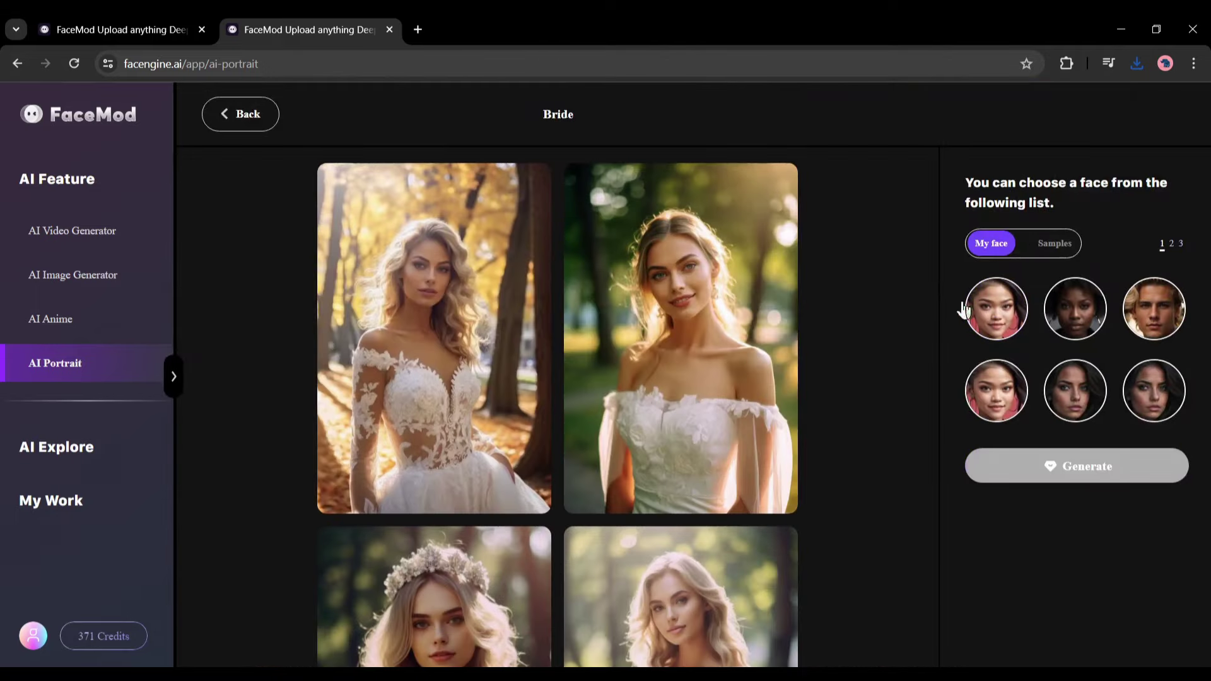
pyautogui.click(1132, 483)
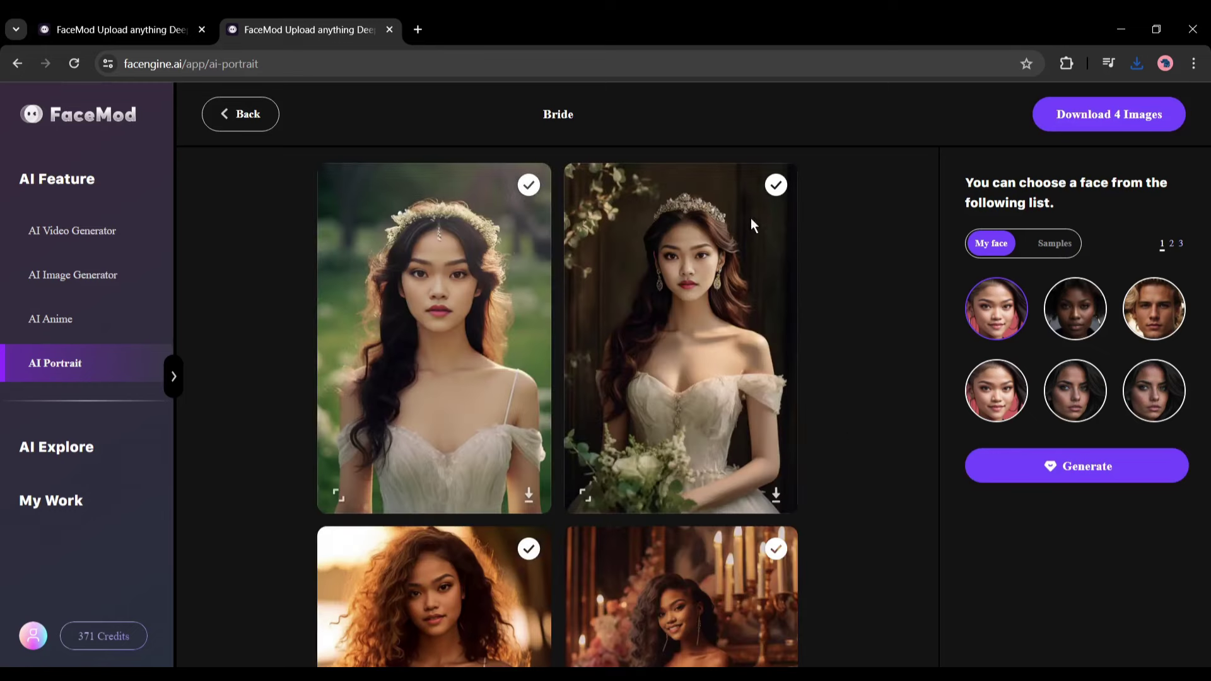
pyautogui.scroll(-4, 683, 256)
pyautogui.scroll(4, 557, 403)
# Step: Generate Business Photos portraits of the woman with the first face in My face and download all 4 images
pyautogui.click(259, 116)
pyautogui.click(682, 397)
pyautogui.click(1070, 465)
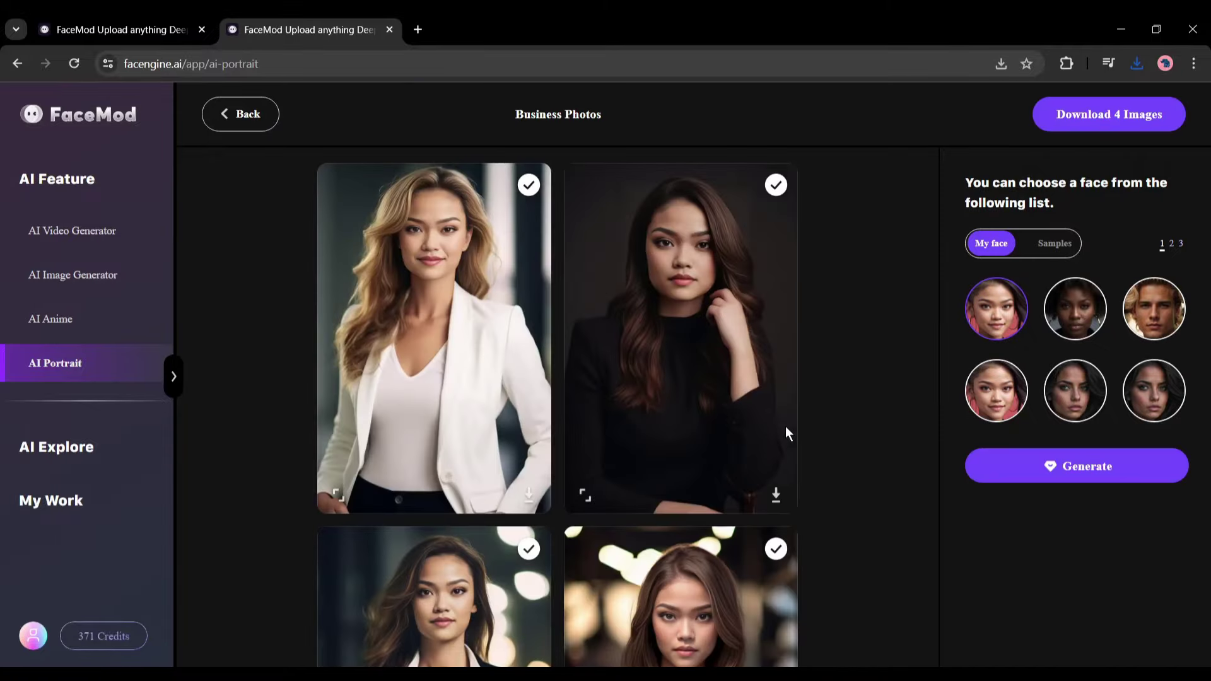
pyautogui.scroll(-5, 785, 429)
pyautogui.scroll(5, 640, 477)
pyautogui.click(1104, 117)
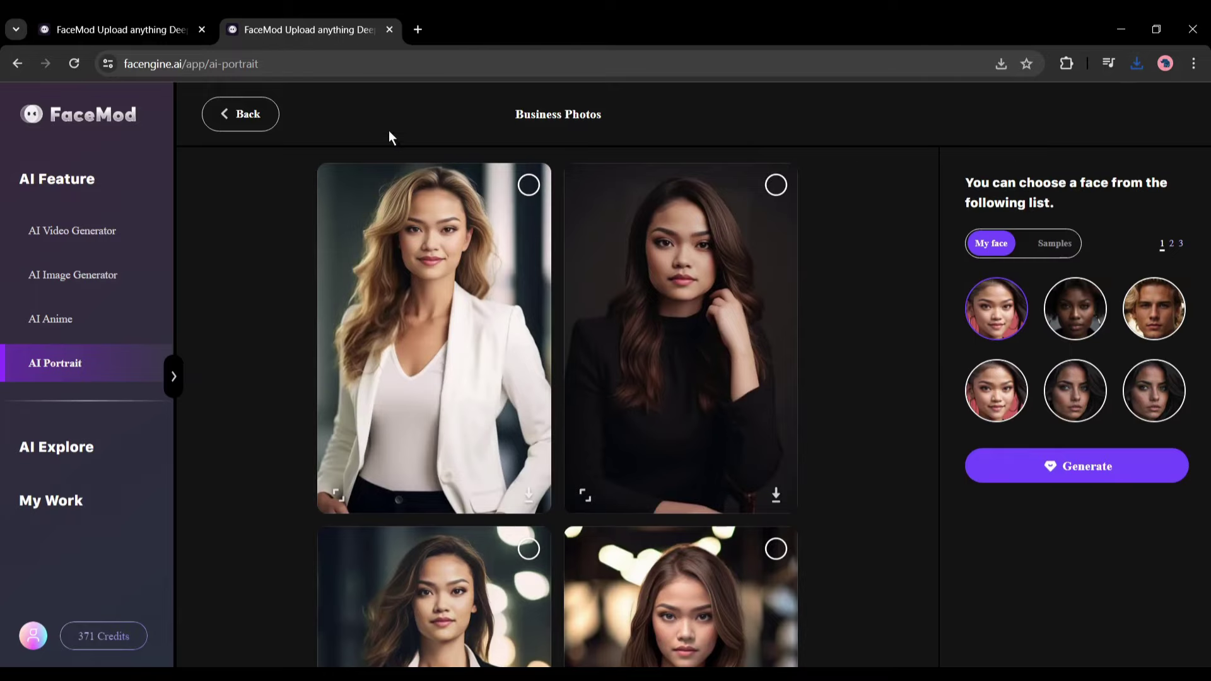
# Step: Return to the AI Portrait style gallery and look through its styles again
pyautogui.click(246, 121)
pyautogui.scroll(-10, 316, 302)
pyautogui.scroll(5, 391, 442)
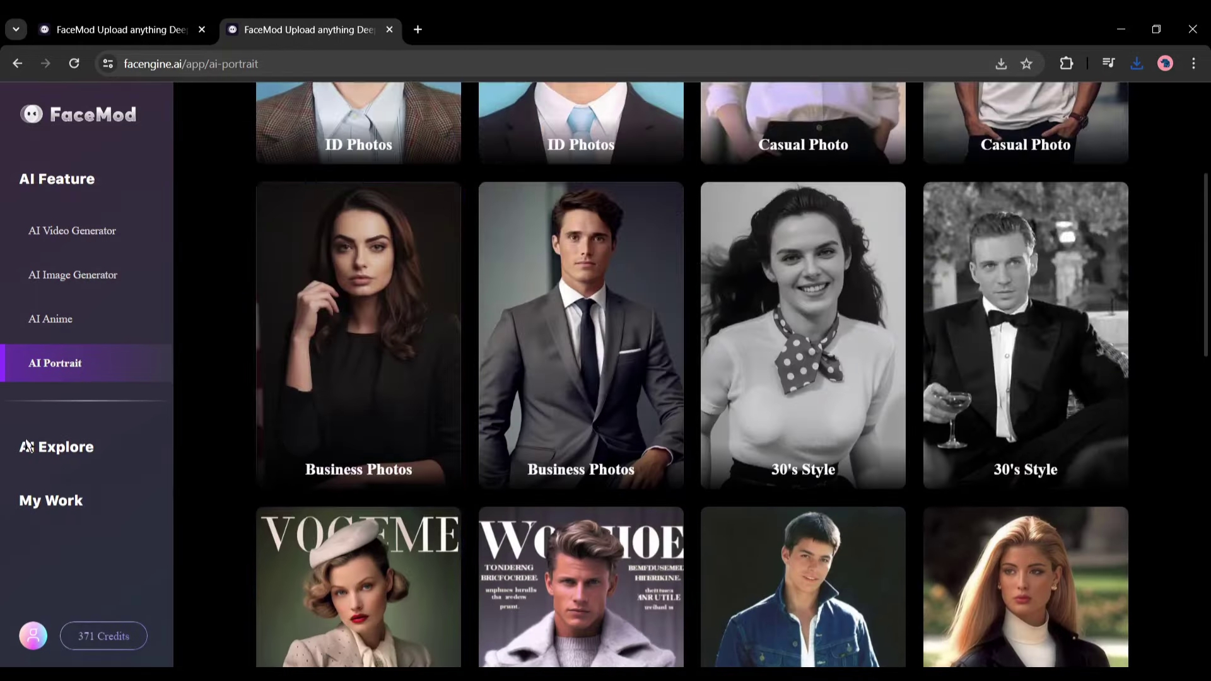
# Step: Examine the For U video templates in AI Explore to find one suitable for a face swap
pyautogui.click(61, 454)
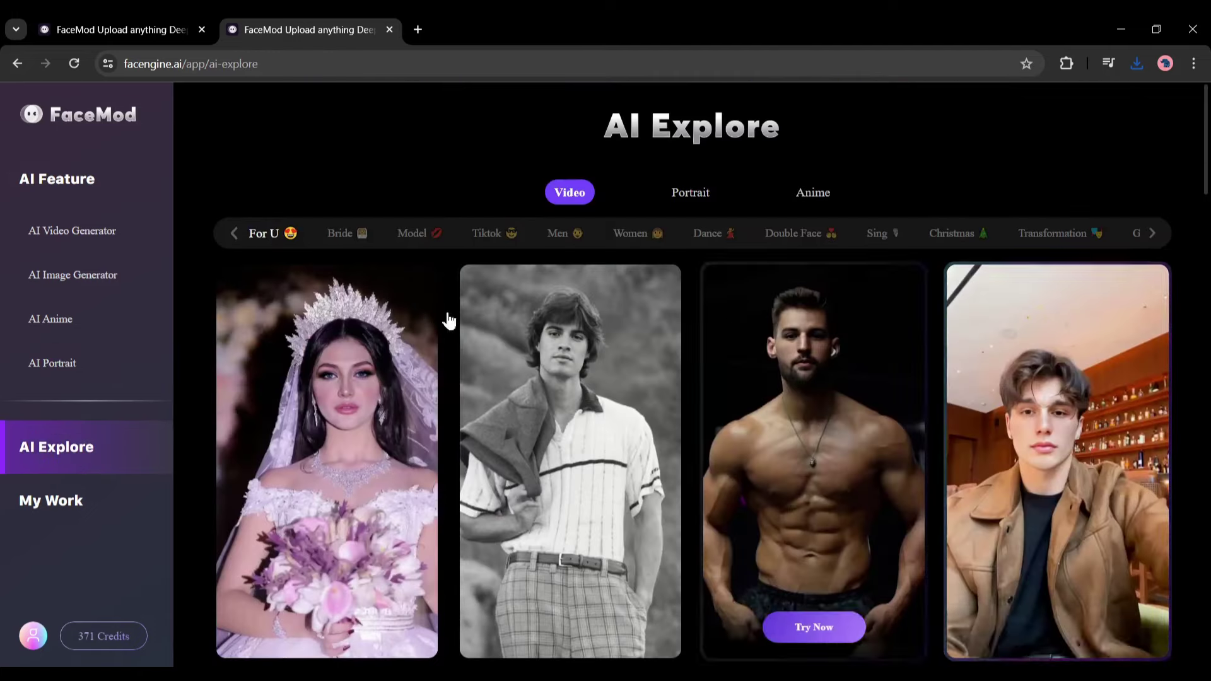
pyautogui.scroll(-13, 814, 378)
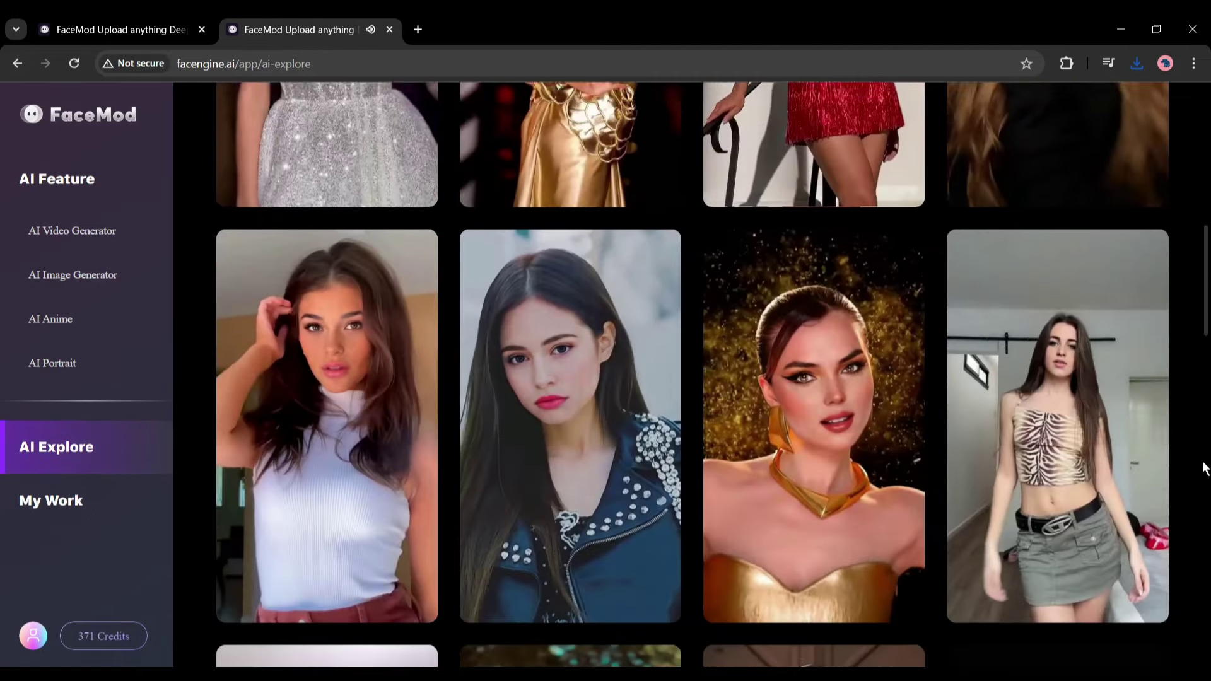
pyautogui.scroll(-14, 1204, 468)
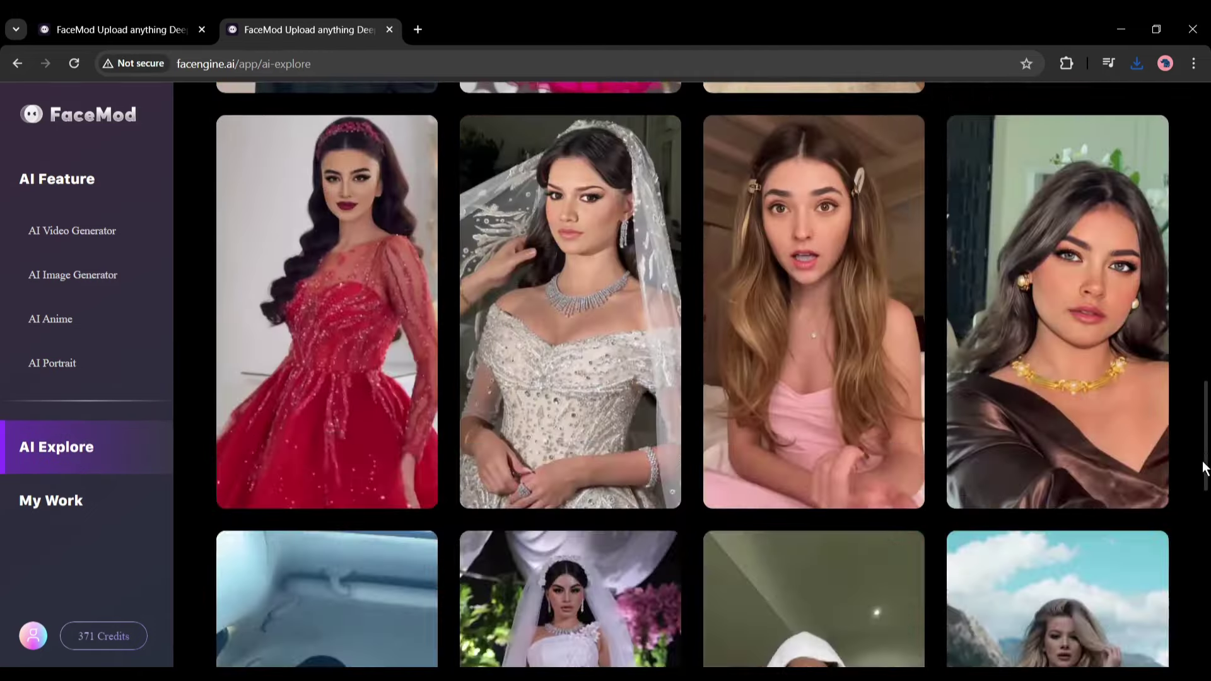
pyautogui.scroll(-12, 1204, 468)
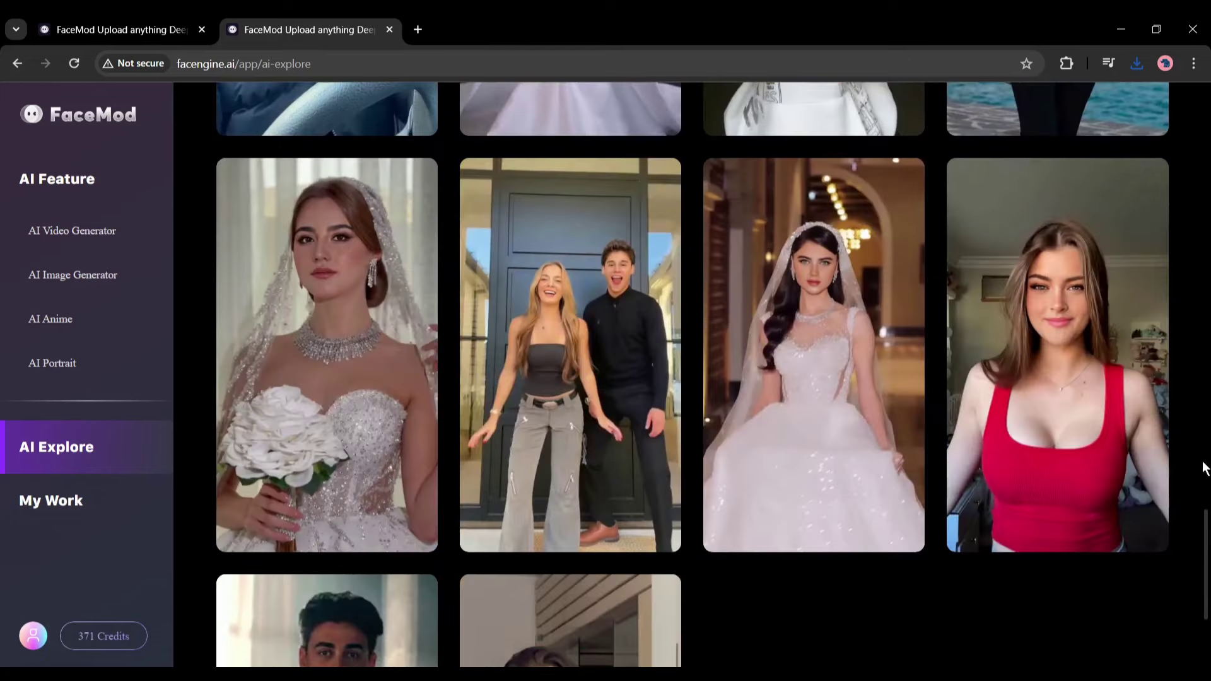
pyautogui.scroll(-6, 1204, 468)
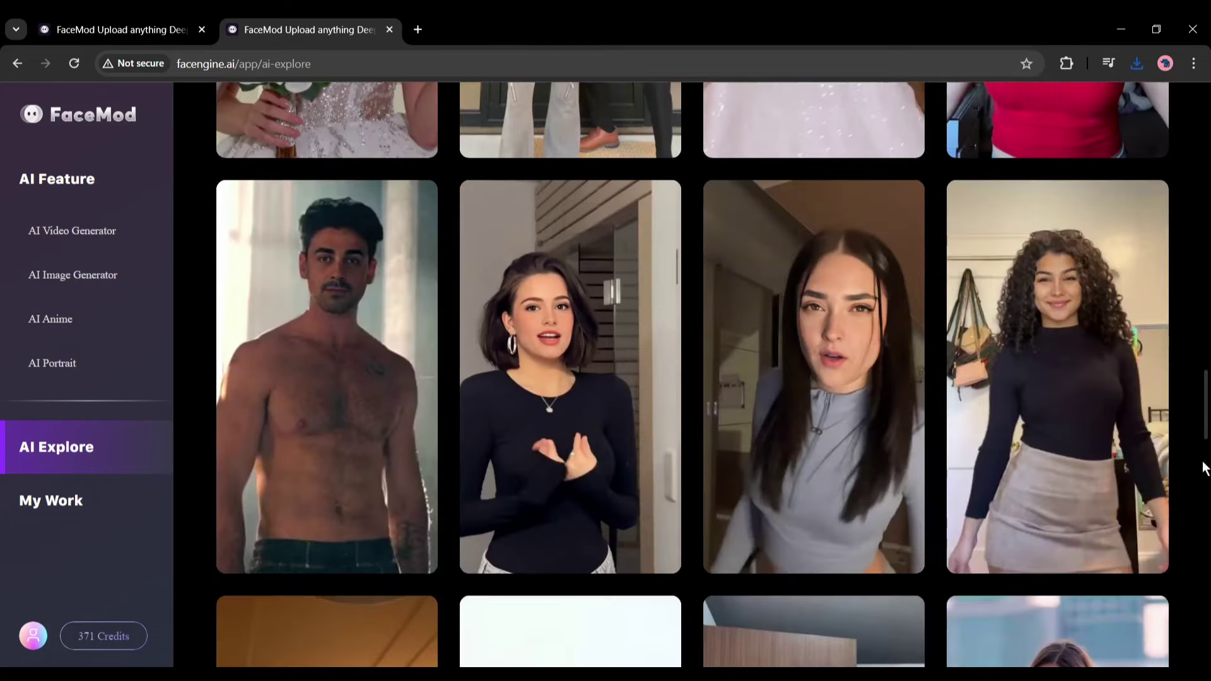
pyautogui.scroll(-6, 1204, 468)
pyautogui.scroll(-16, 1204, 468)
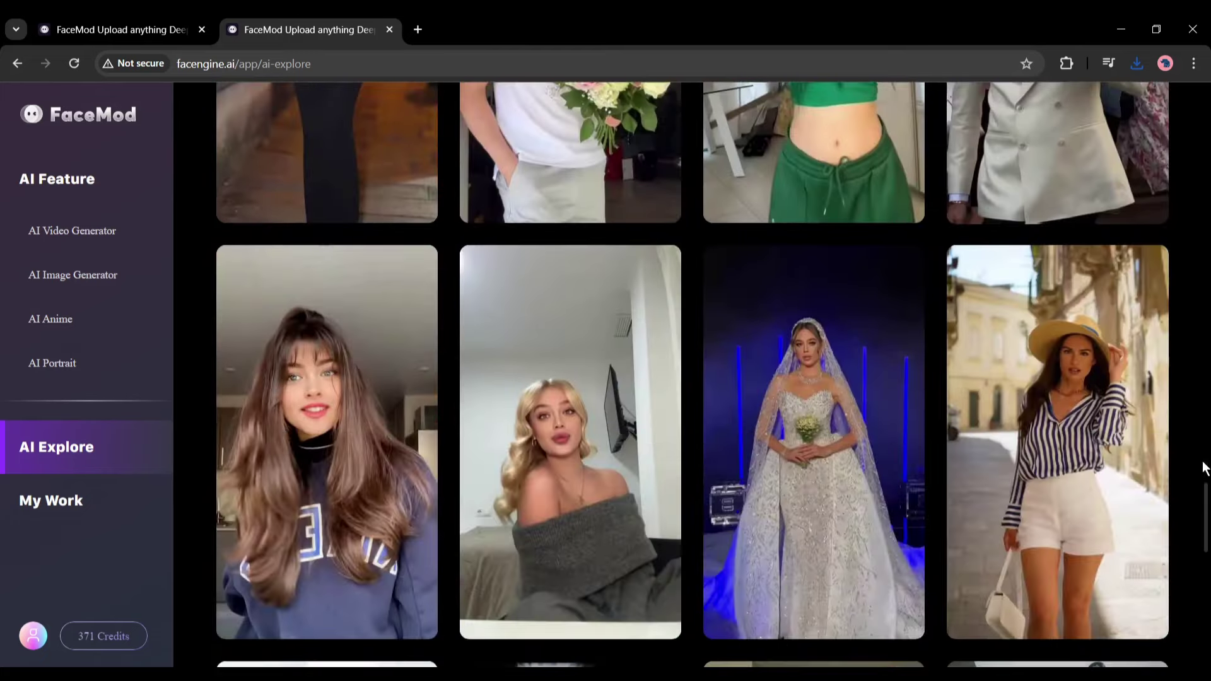
pyautogui.scroll(-15, 1203, 468)
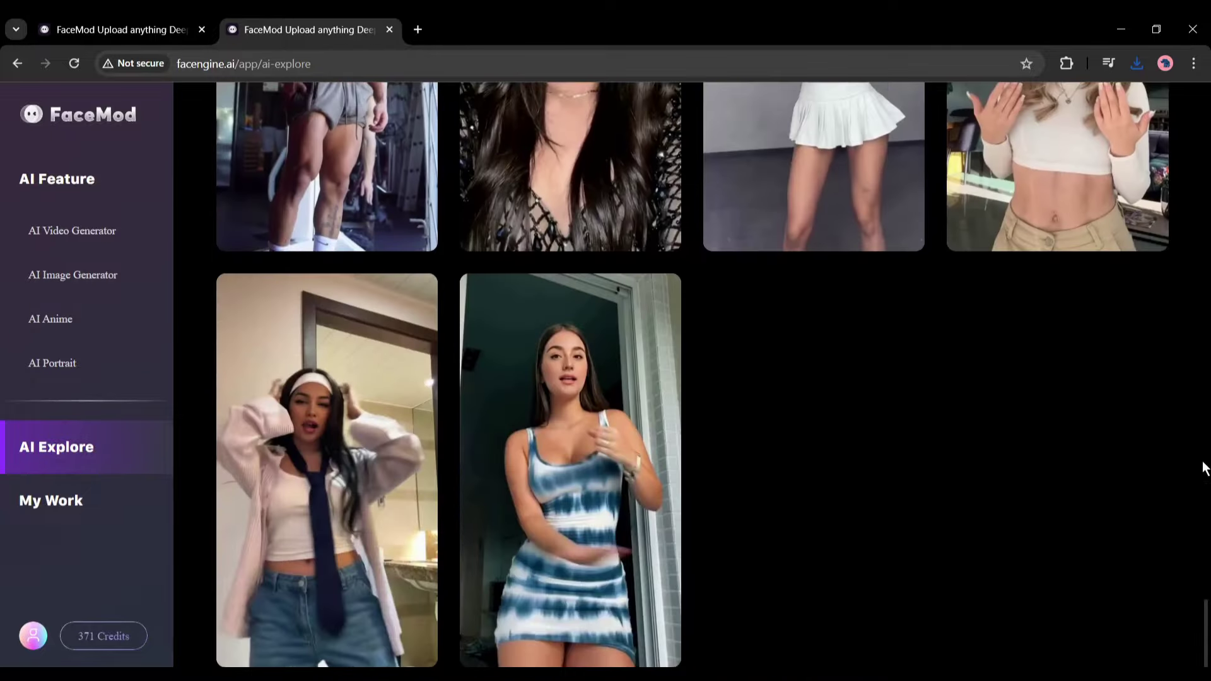
pyautogui.scroll(-13, 1204, 468)
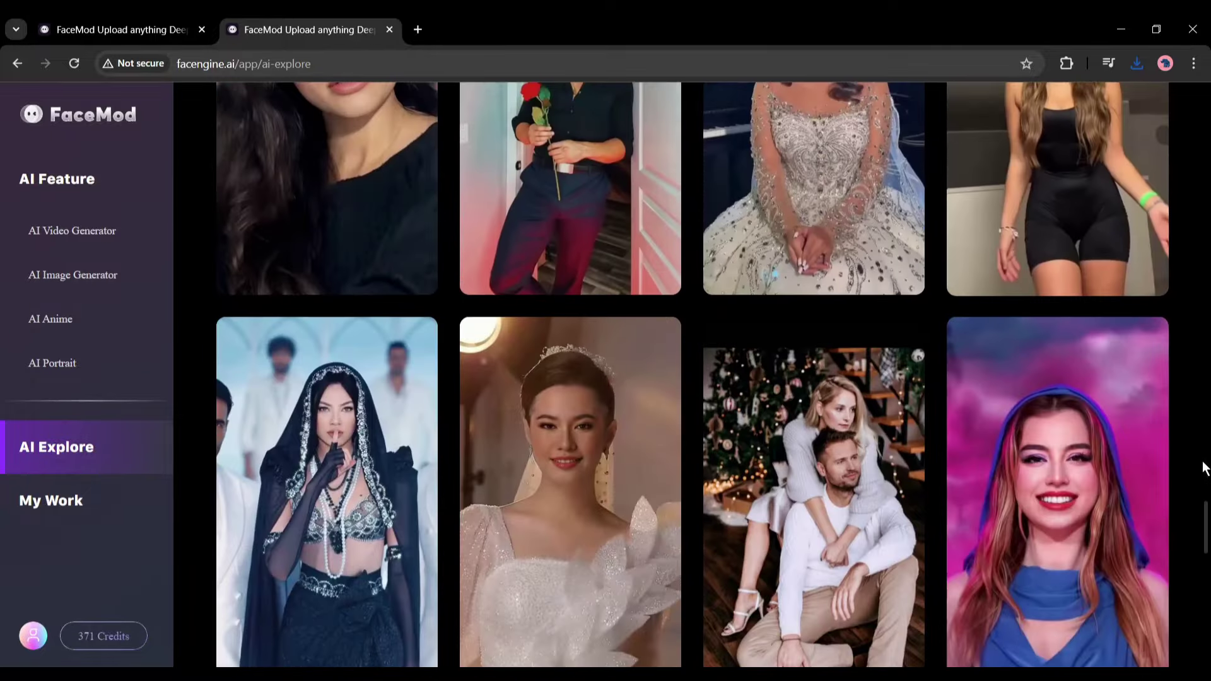
pyautogui.scroll(-20, 1204, 468)
pyautogui.moveTo(572, 377)
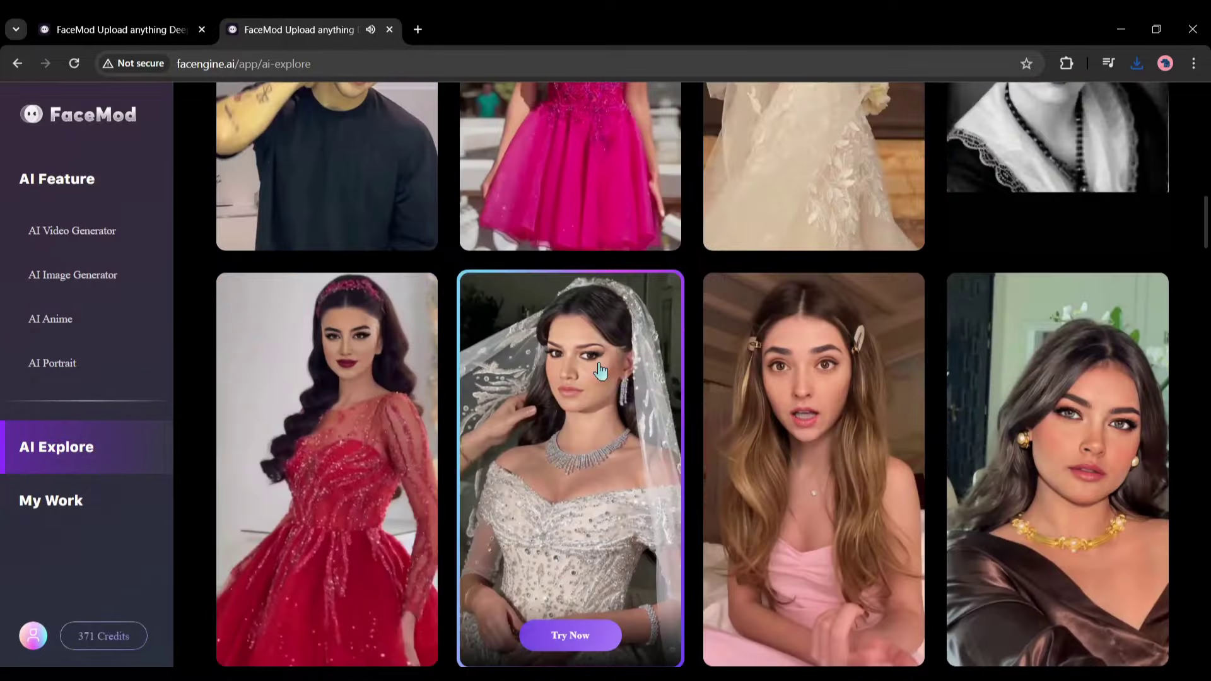
pyautogui.scroll(-6, 572, 377)
pyautogui.scroll(-14, 794, 434)
pyautogui.moveTo(608, 446)
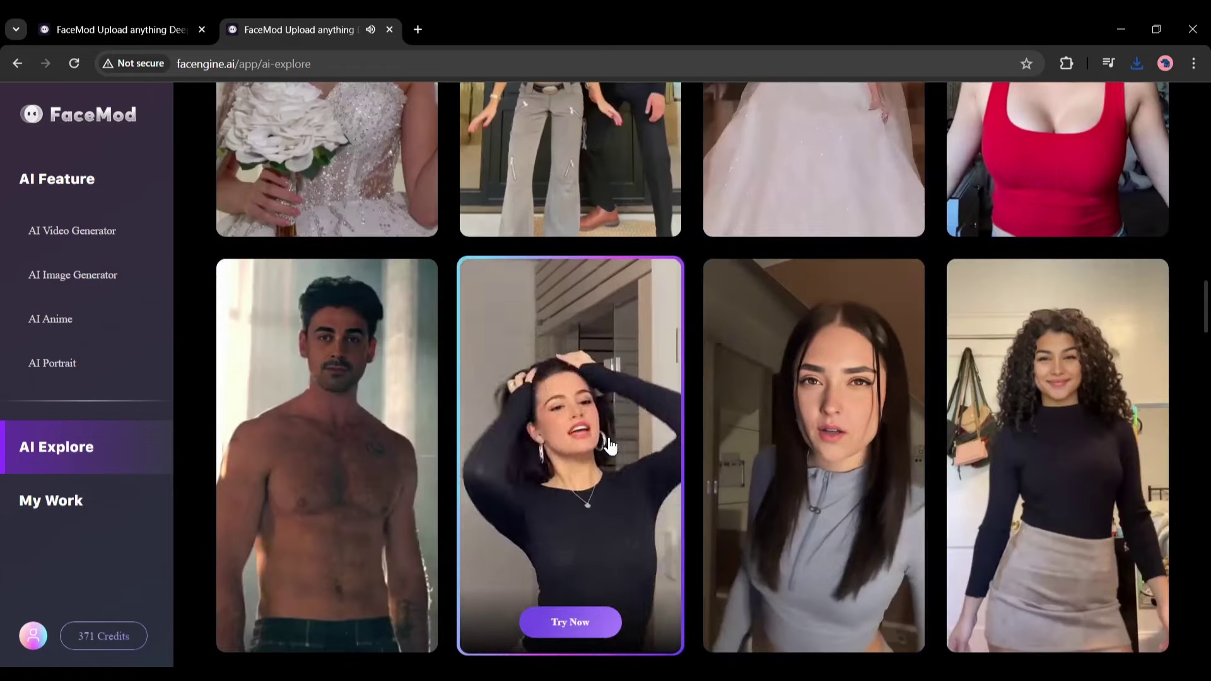
# Step: Swap the fifth My face portrait into the template video of the woman in a black long-sleeved top, play the result, and return to AI Explore
pyautogui.click(570, 622)
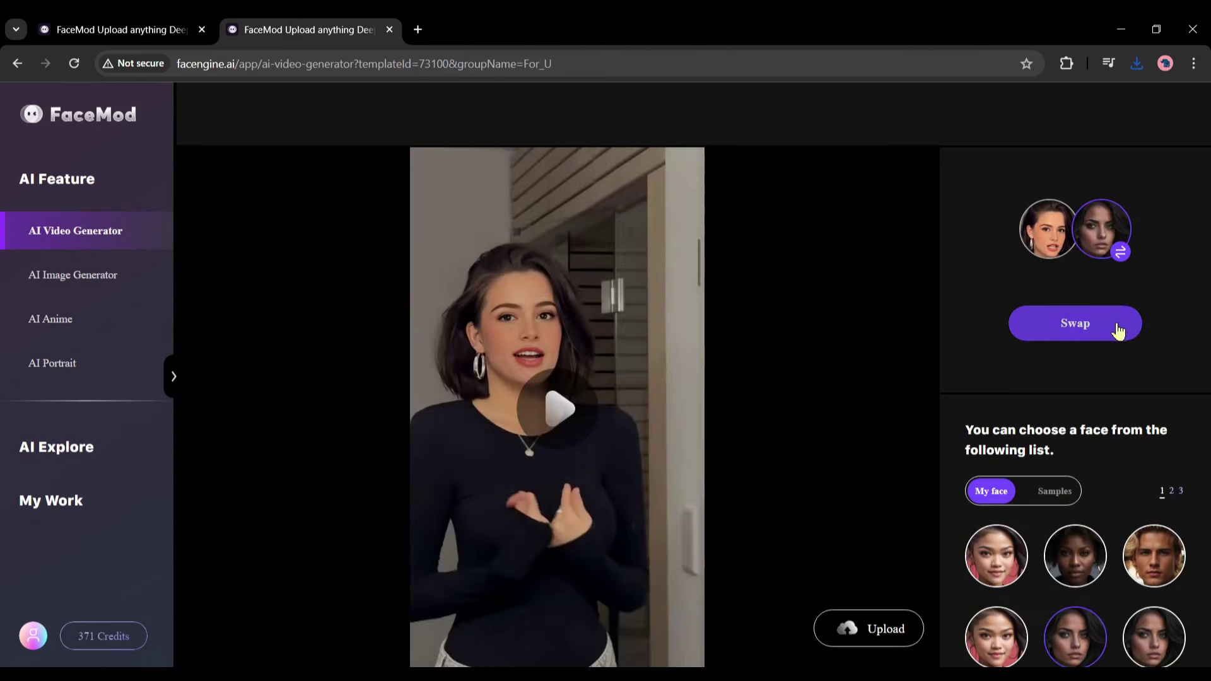
pyautogui.click(1118, 328)
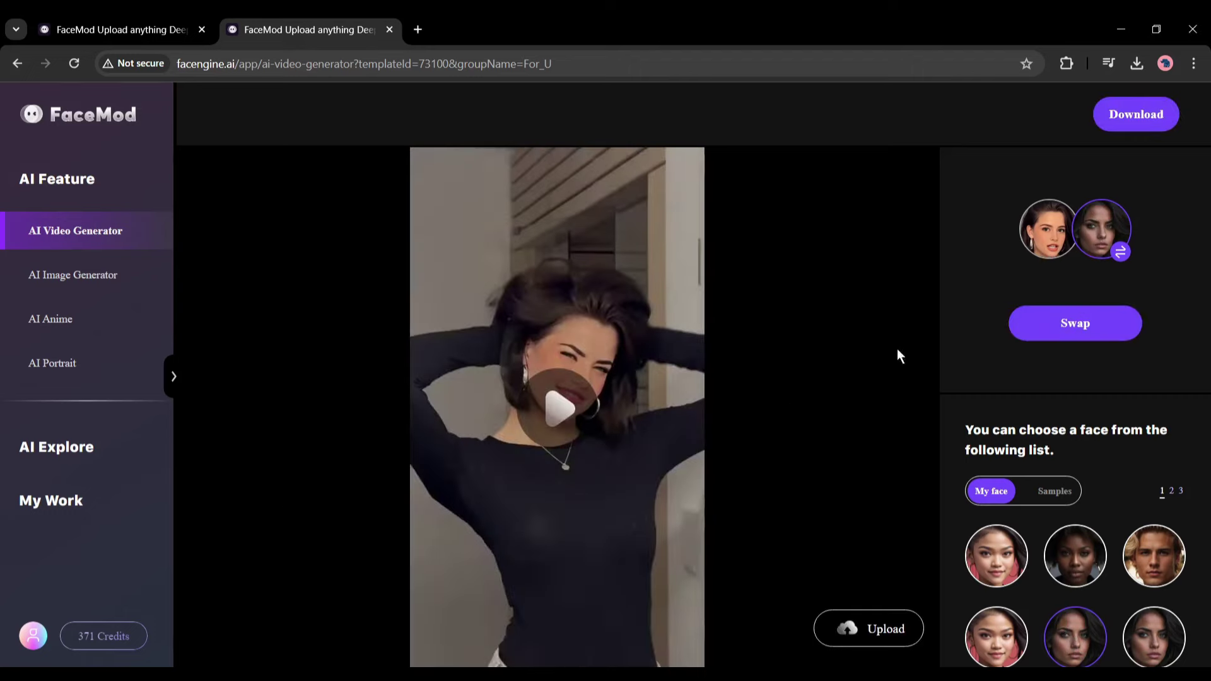
pyautogui.click(559, 409)
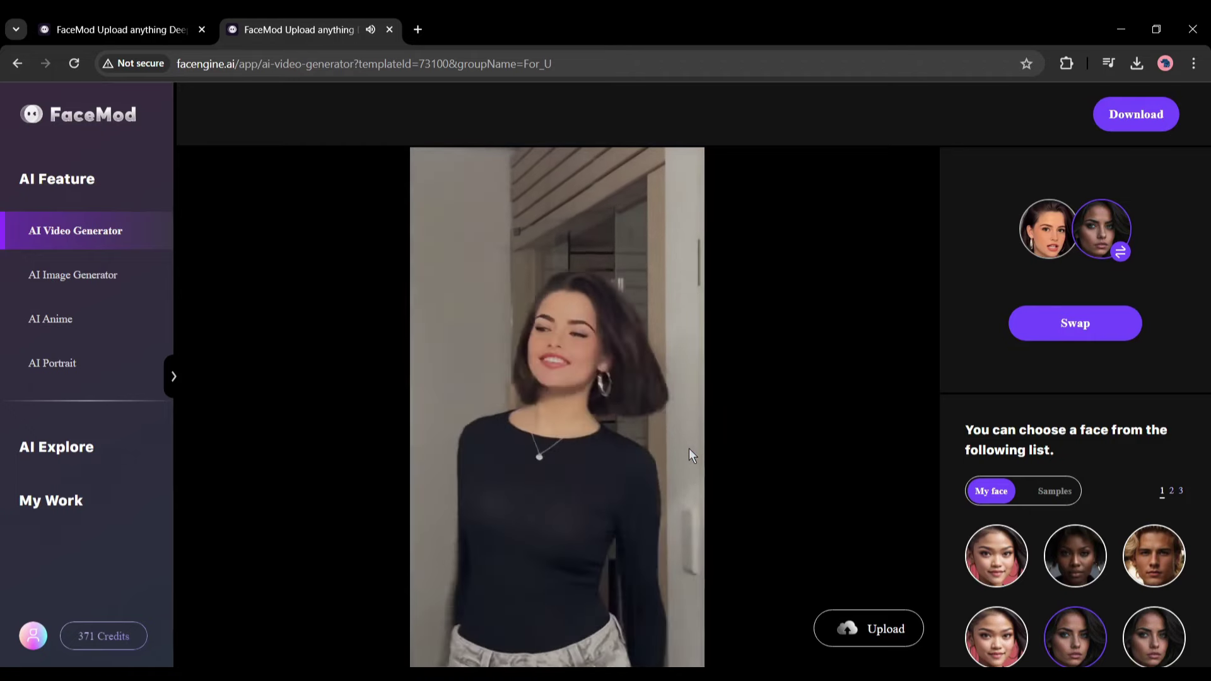
pyautogui.click(77, 464)
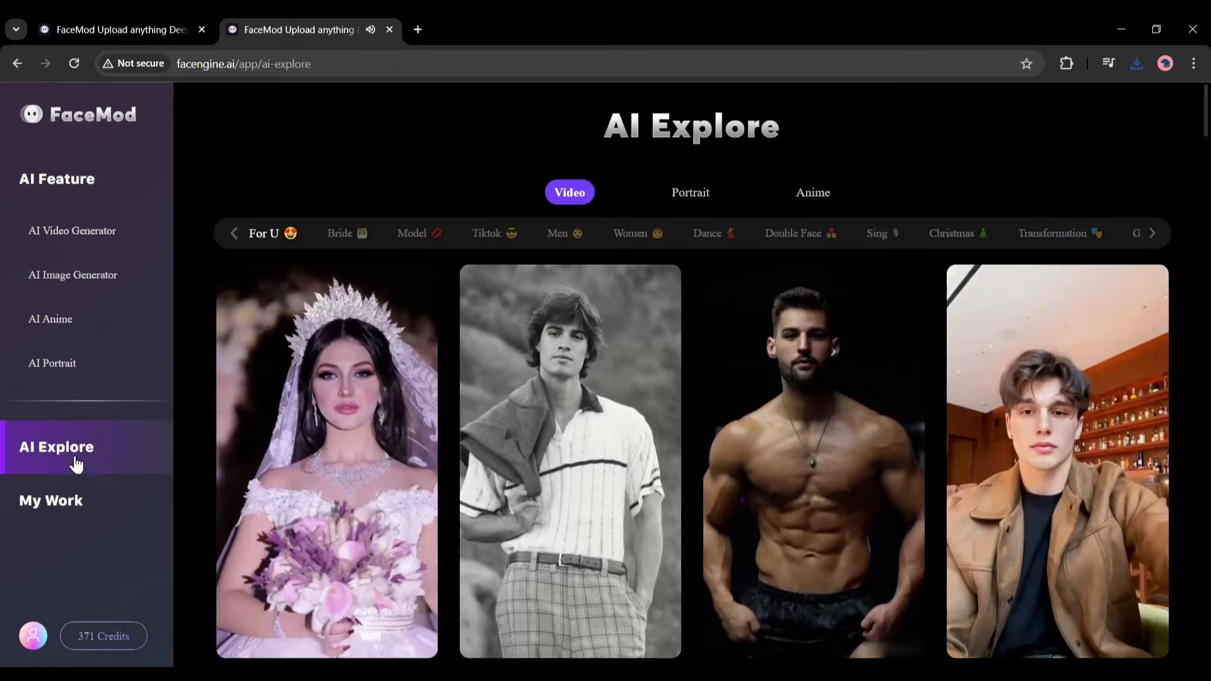
# Step: Download the office group video from the My Work creations and close its review
pyautogui.click(80, 513)
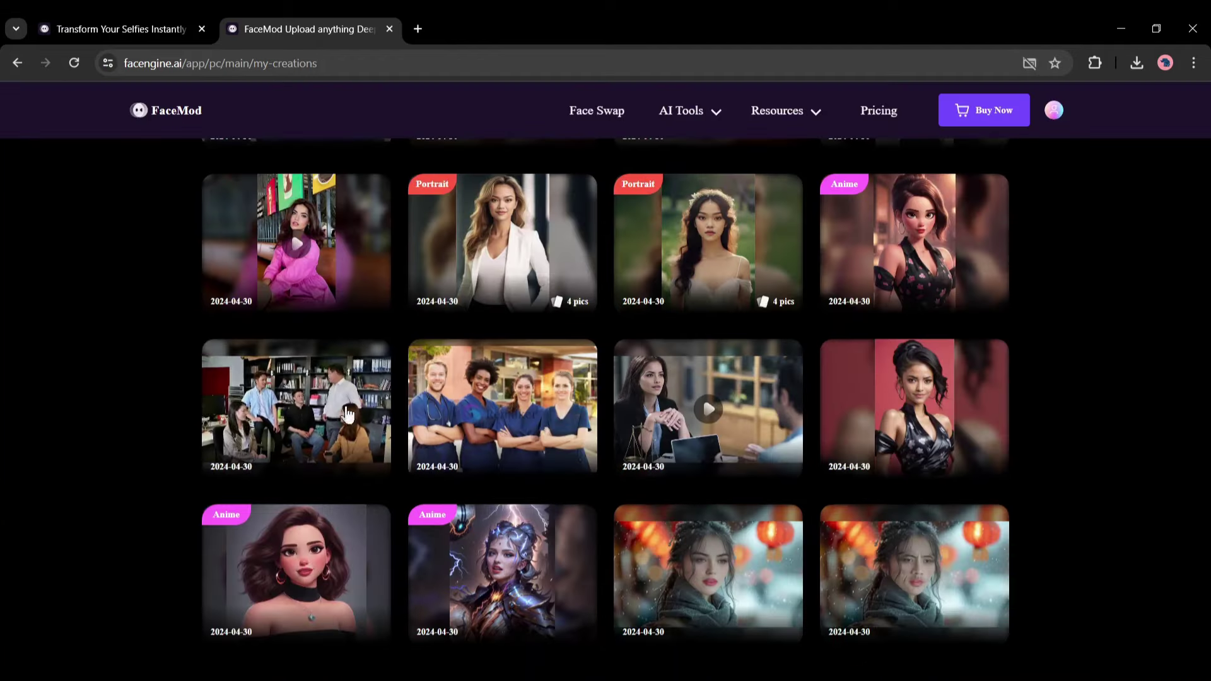
pyautogui.click(346, 413)
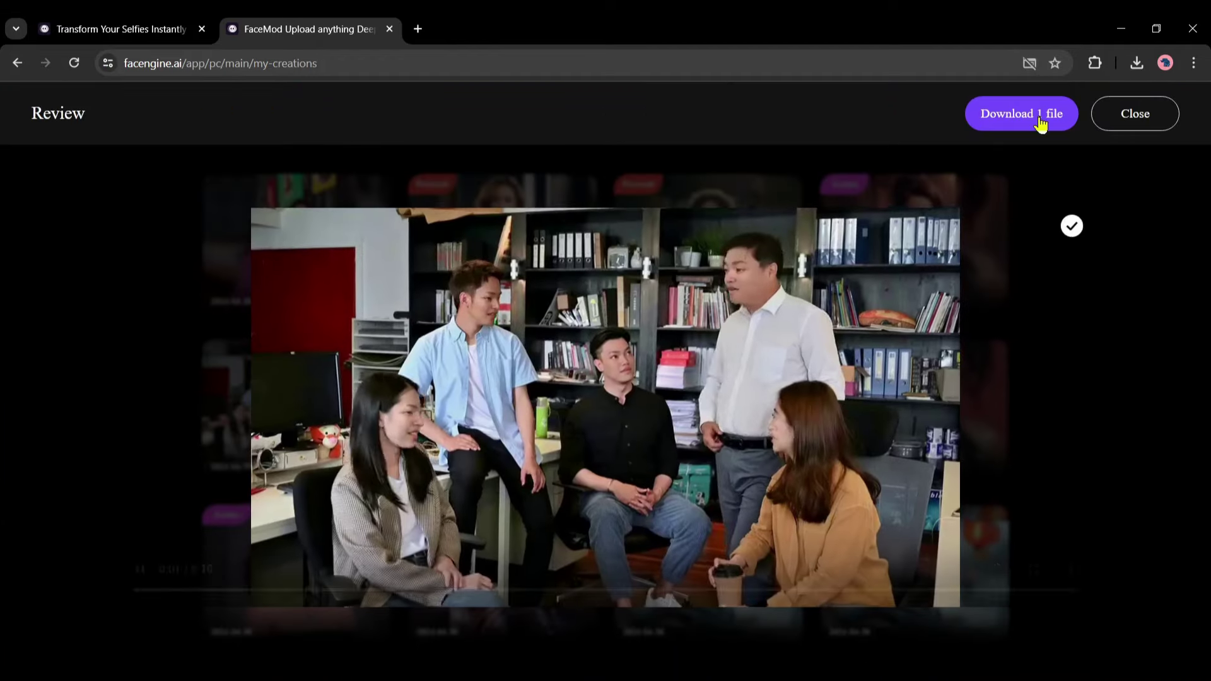
pyautogui.click(1043, 122)
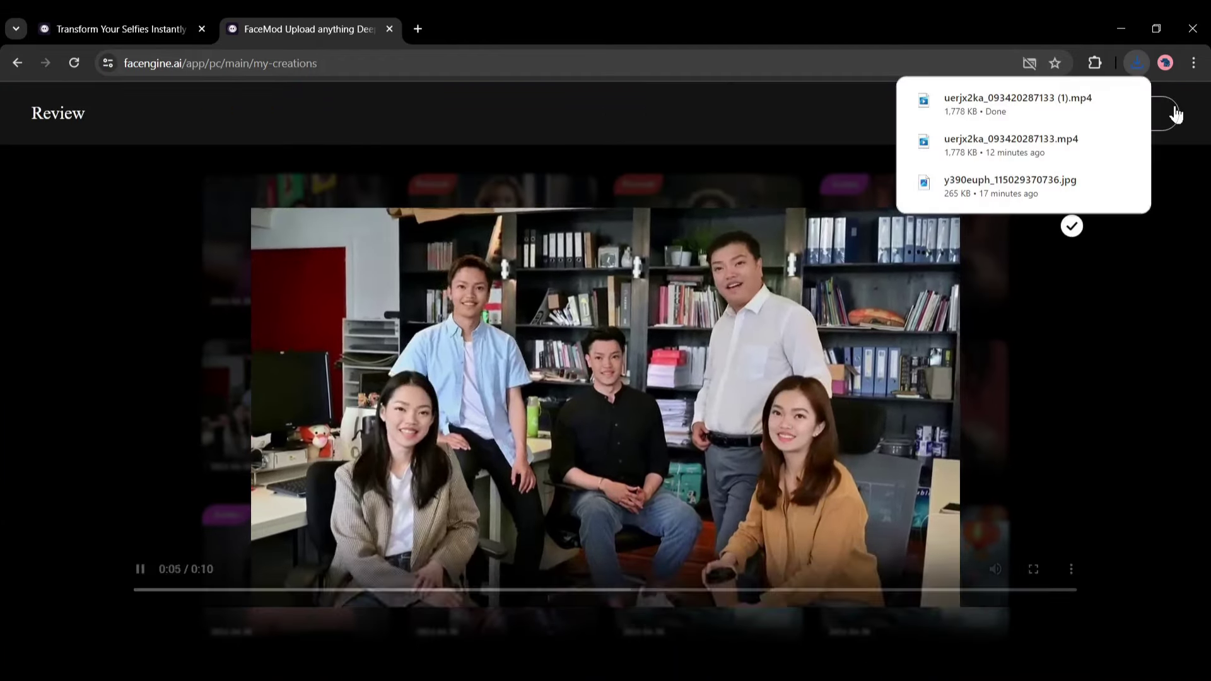
pyautogui.click(1172, 115)
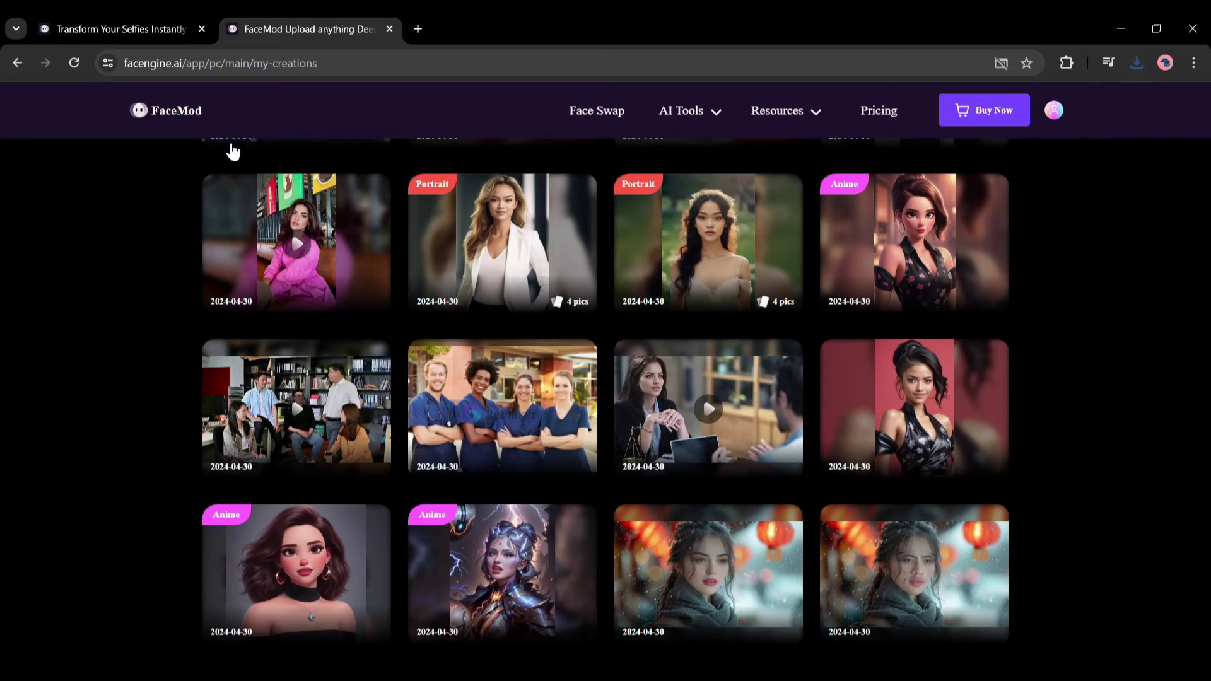
# Step: Return to the FaceMod home page and examine its sections on video and photo swaps, anime, portraits, templates and algorithms
pyautogui.click(192, 115)
pyautogui.scroll(-6, 213, 275)
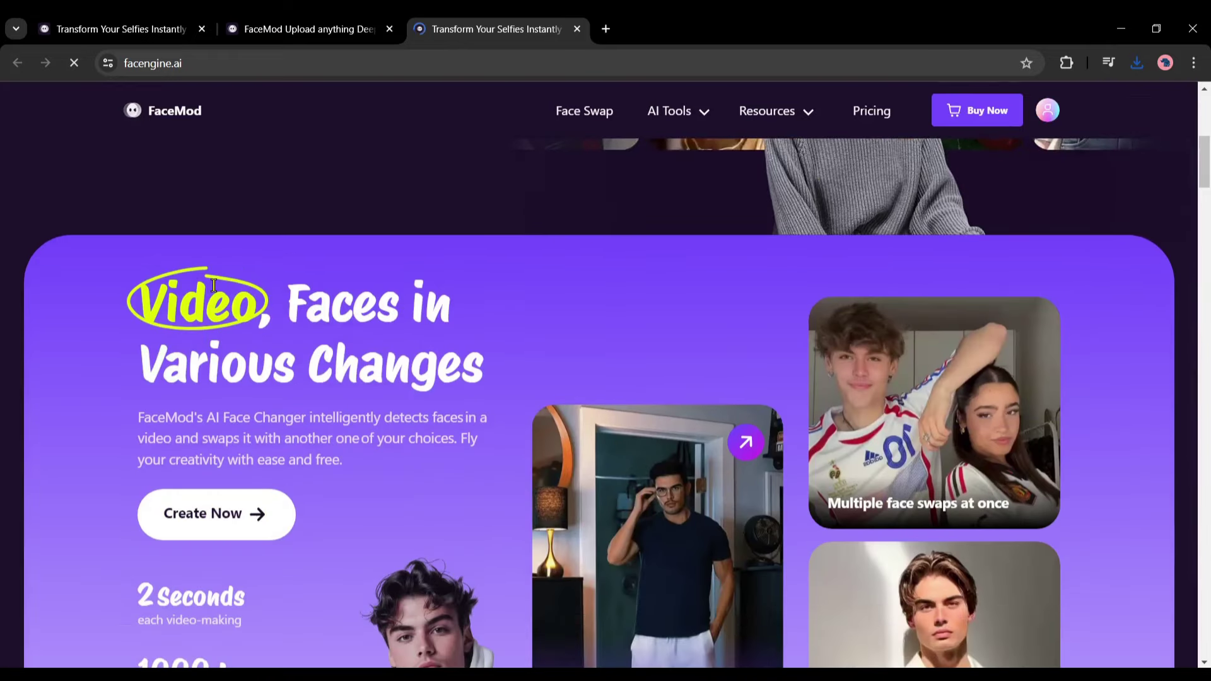
pyautogui.scroll(-12, 214, 285)
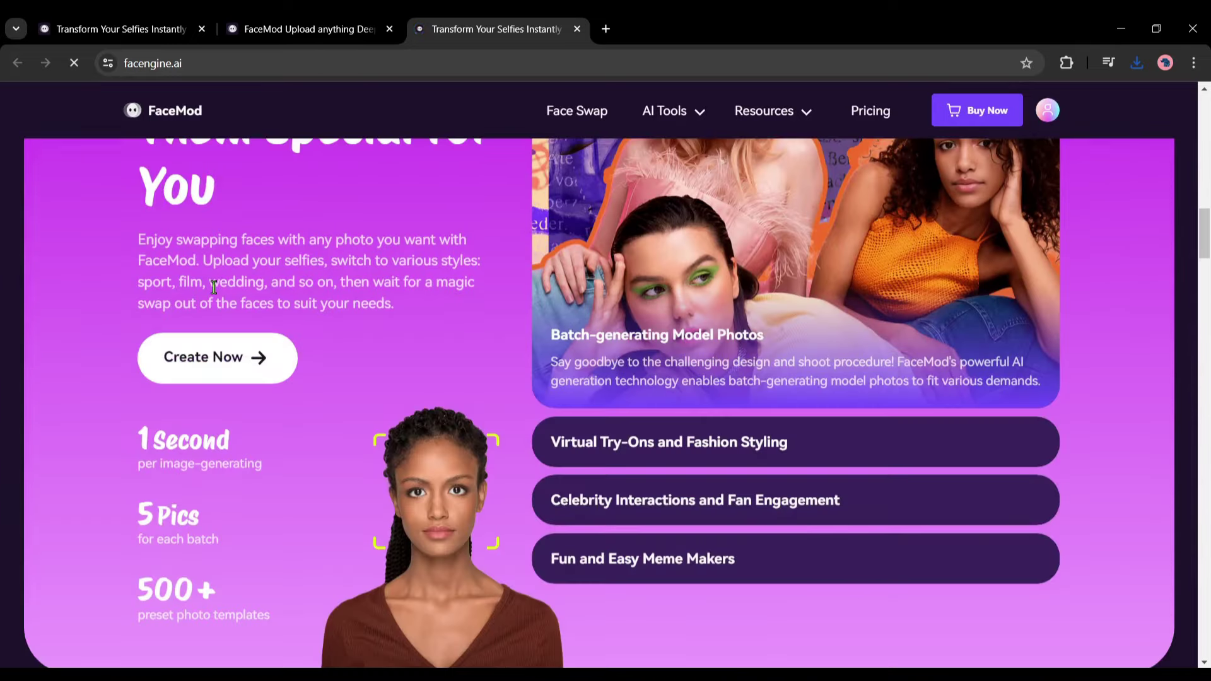
pyautogui.scroll(-10, 214, 286)
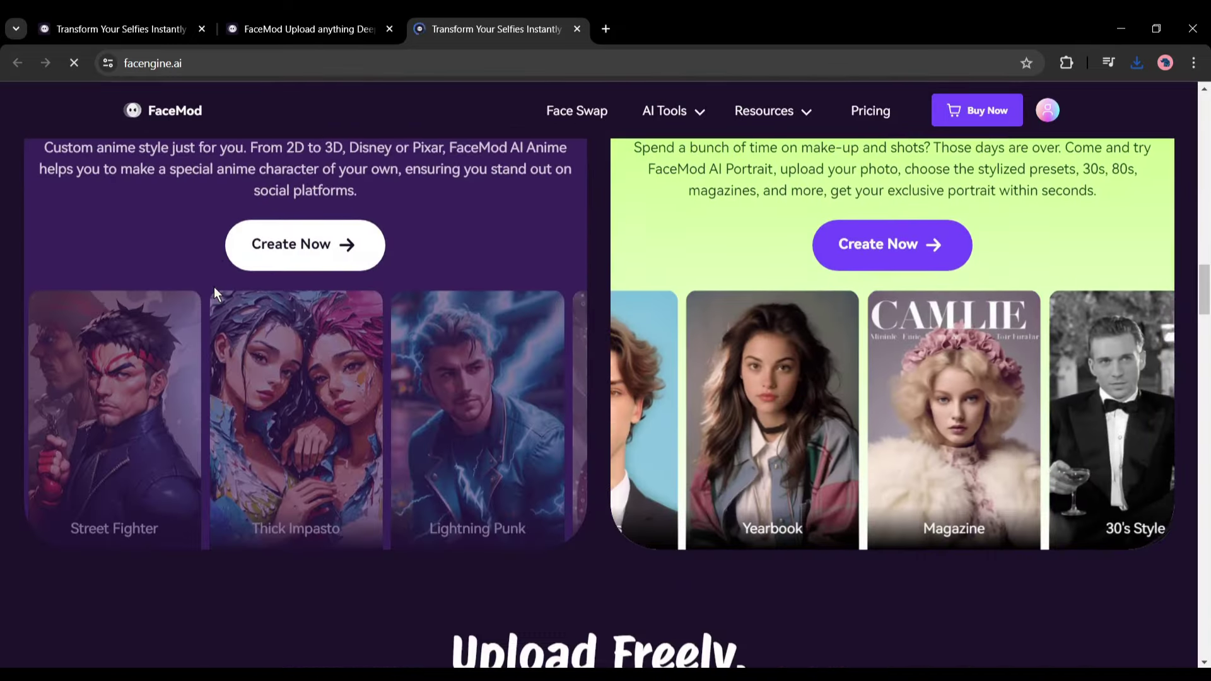
pyautogui.scroll(-10, 214, 286)
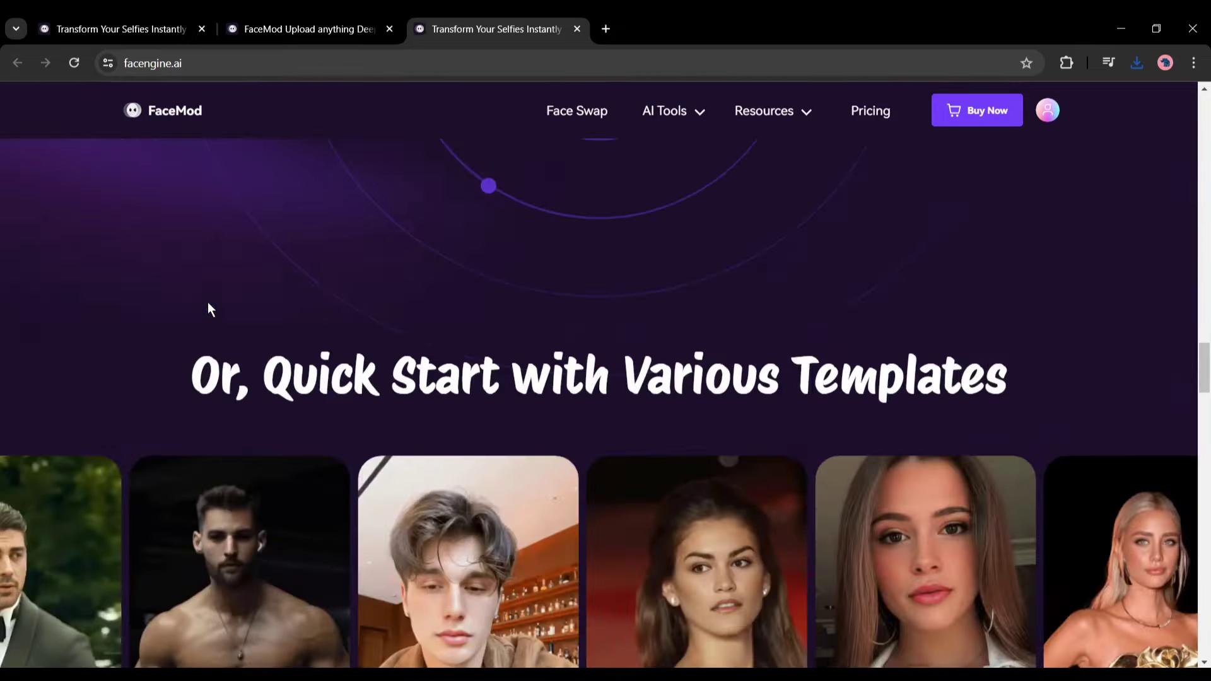
pyautogui.scroll(-10, 221, 379)
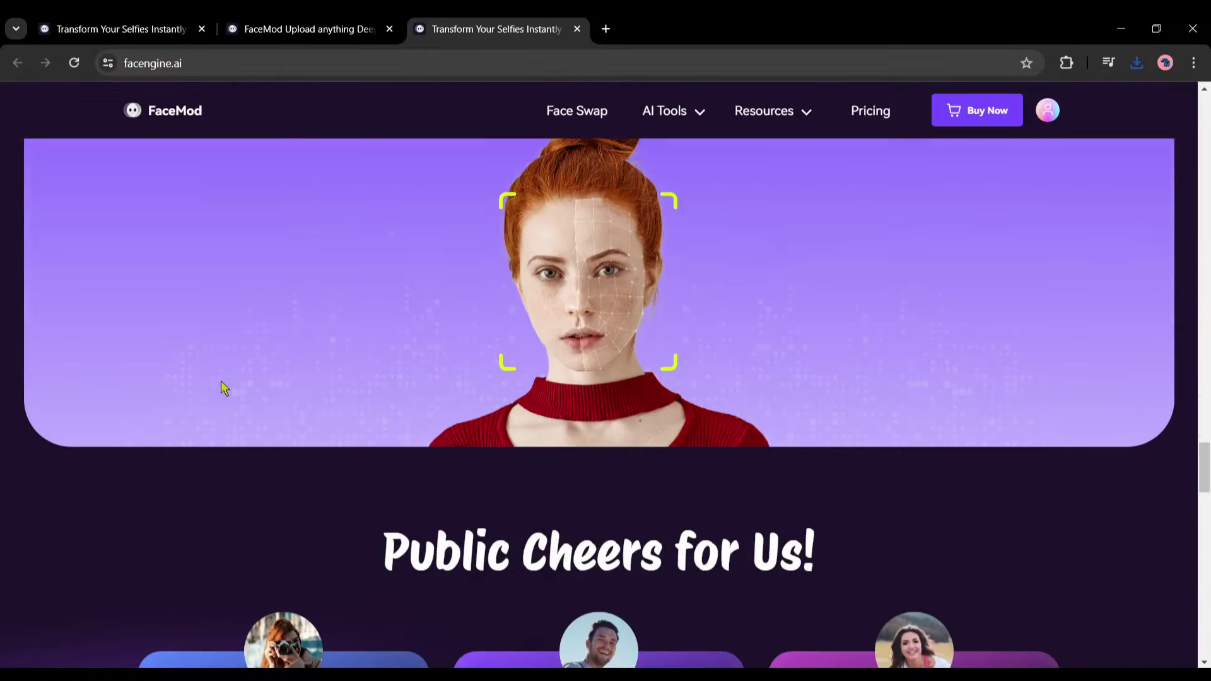
pyautogui.scroll(-3, 220, 383)
pyautogui.scroll(5, 220, 383)
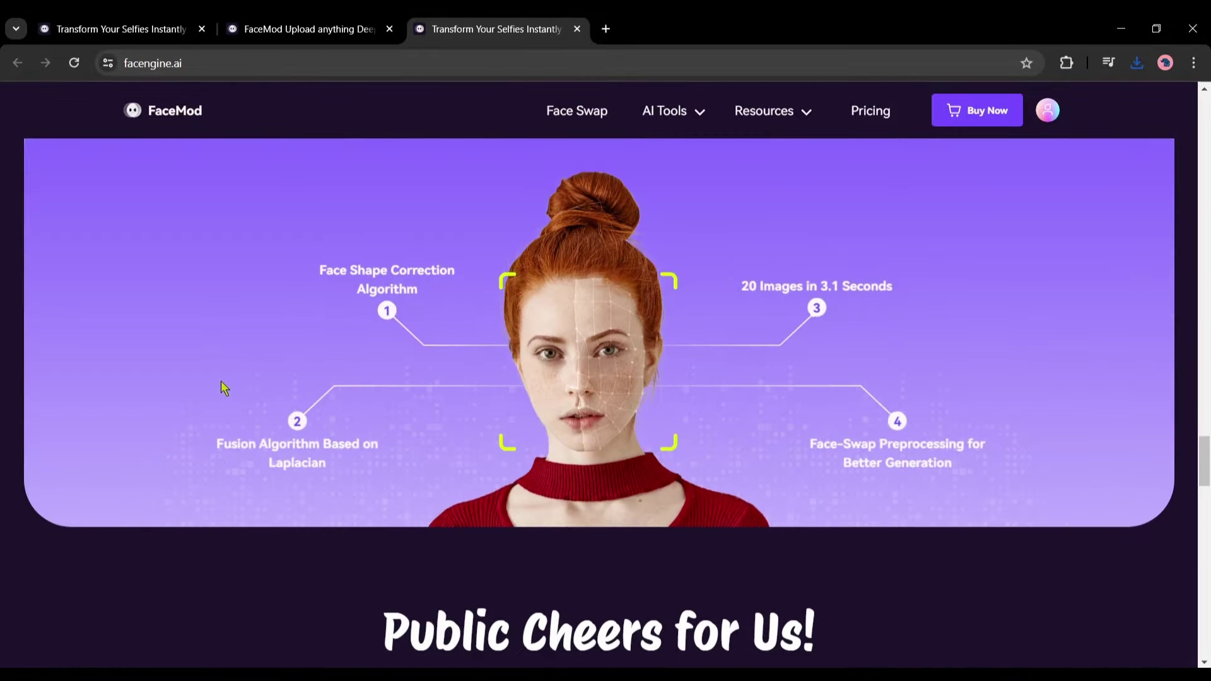